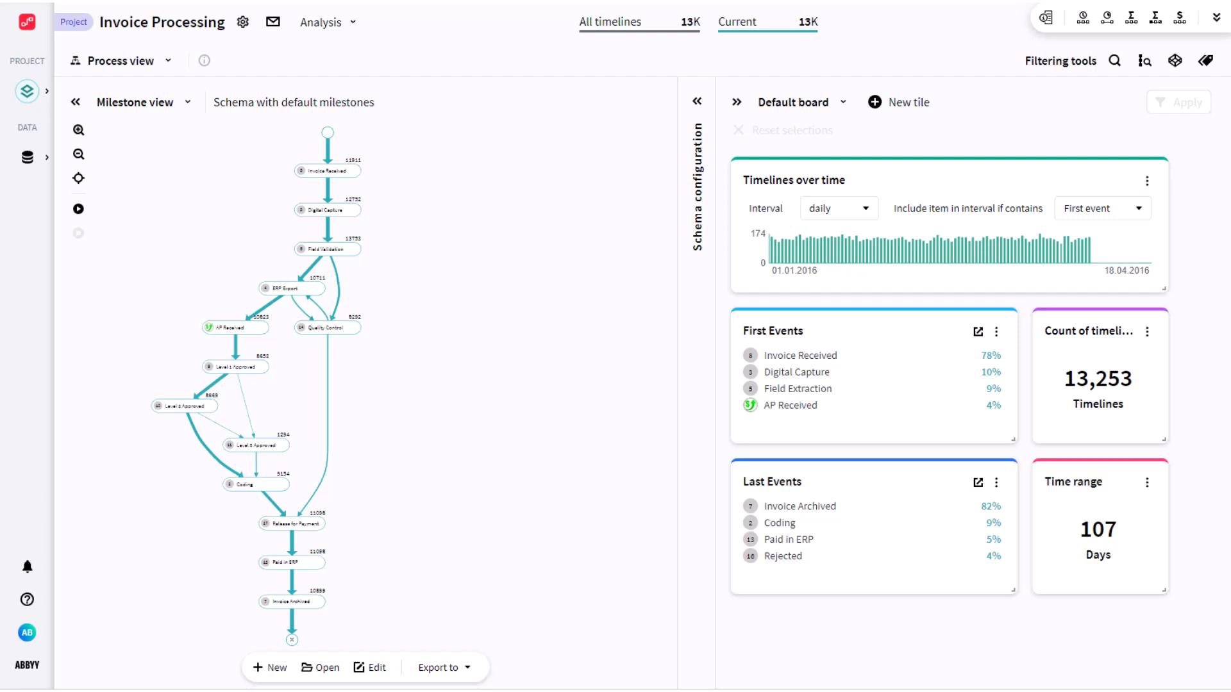
# - In the schema configuration, make line thickness represent the time length of transition
pyautogui.scroll(6, 378, 295)
pyautogui.moveTo(379, 295); pyautogui.dragTo(429, 266)
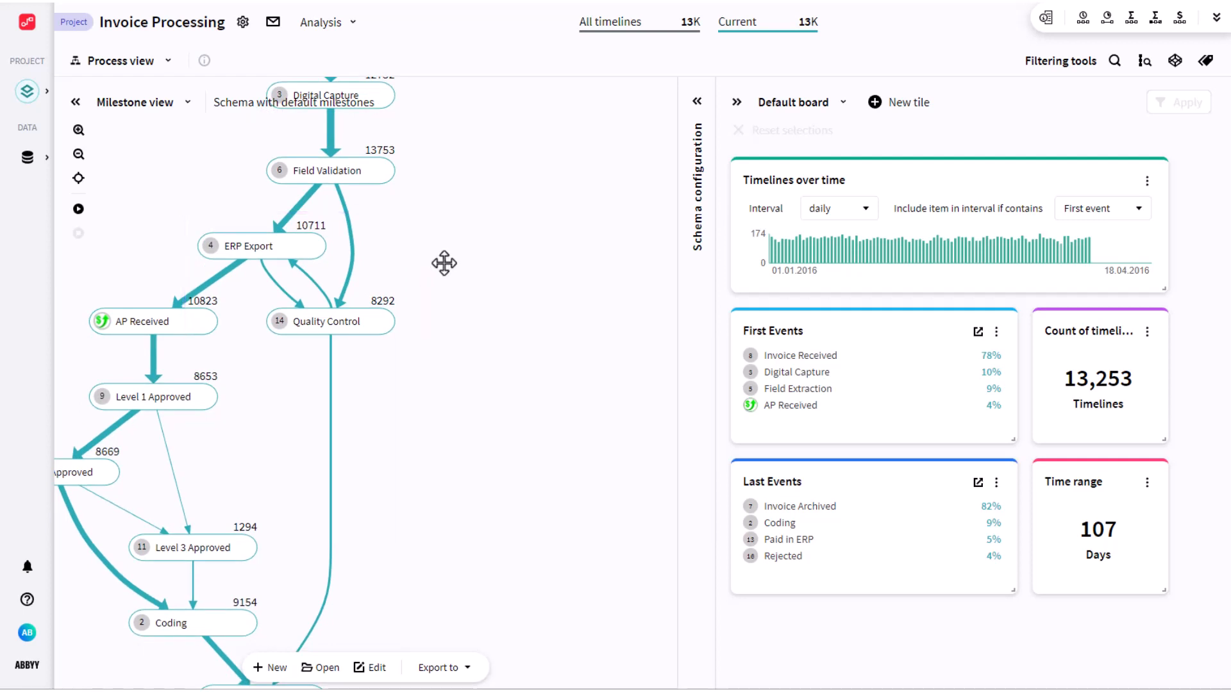
pyautogui.click(697, 101)
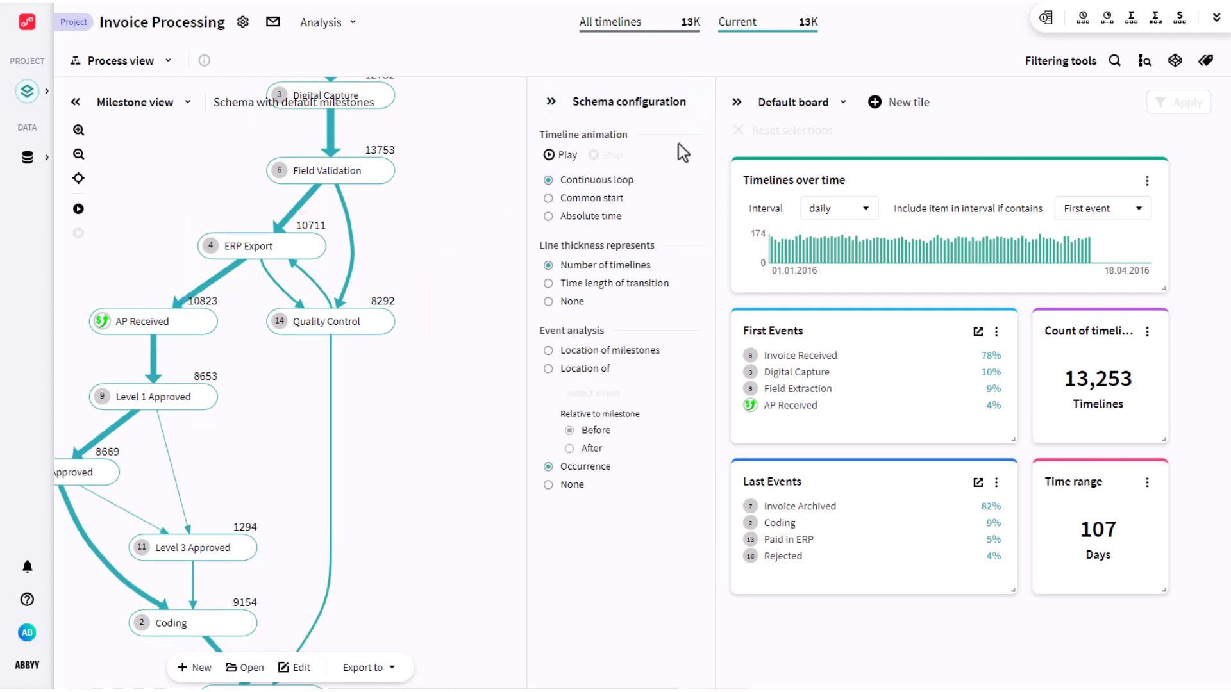
pyautogui.click(622, 288)
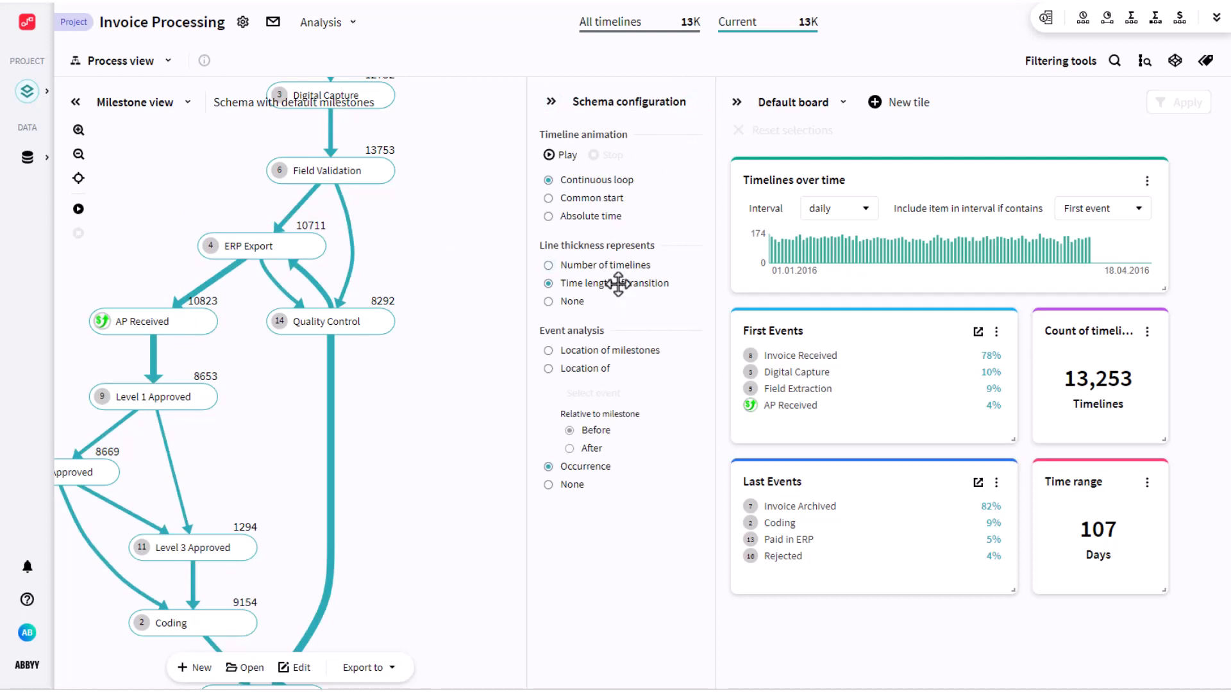
# - Review the timeline costs defined for the Quality Control event in the project's cost configuration
pyautogui.click(243, 24)
pyautogui.moveTo(325, 212)
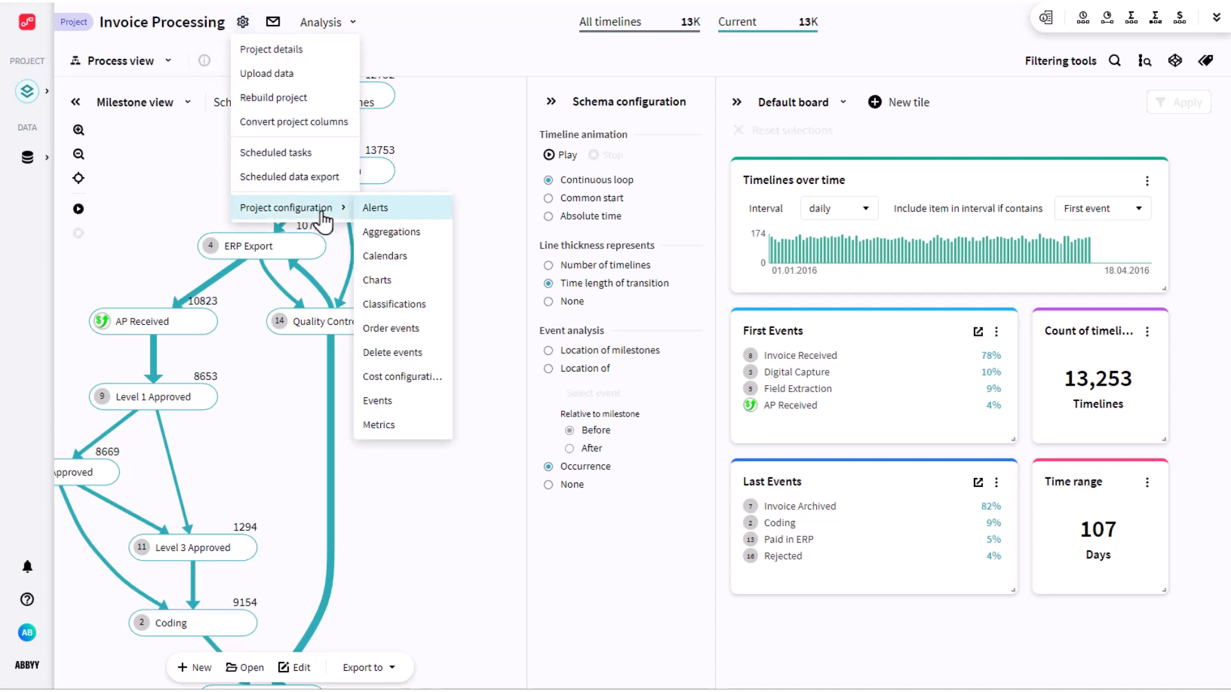
pyautogui.click(400, 378)
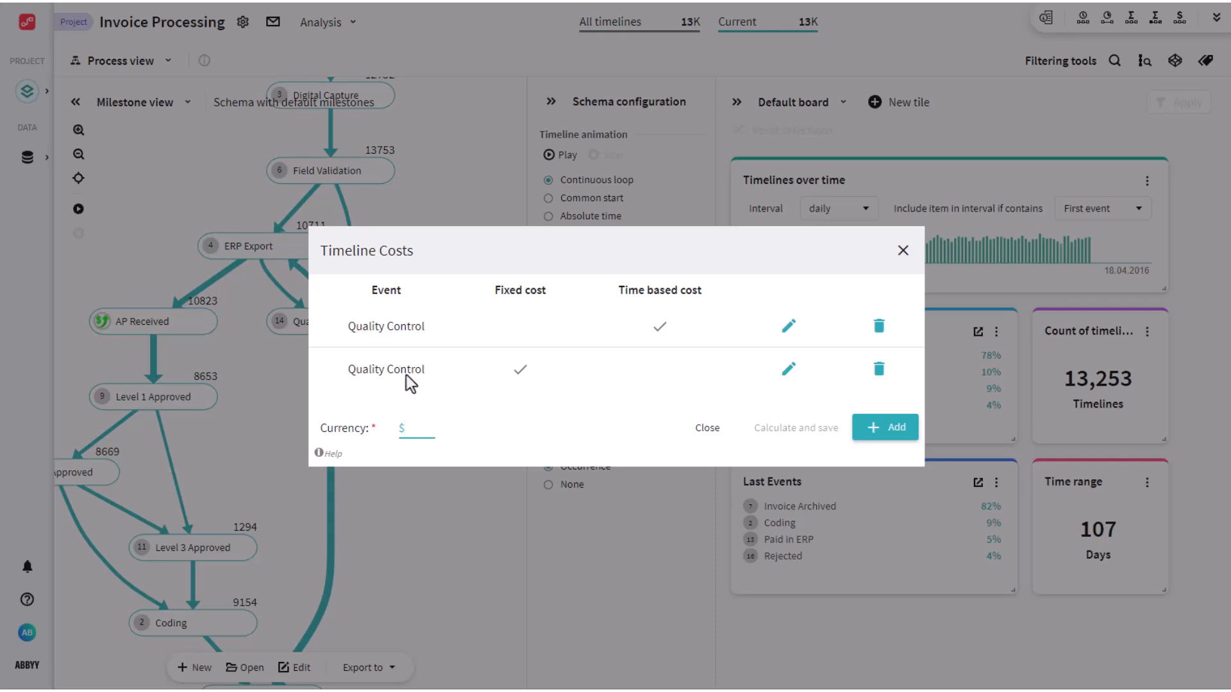
pyautogui.click(904, 250)
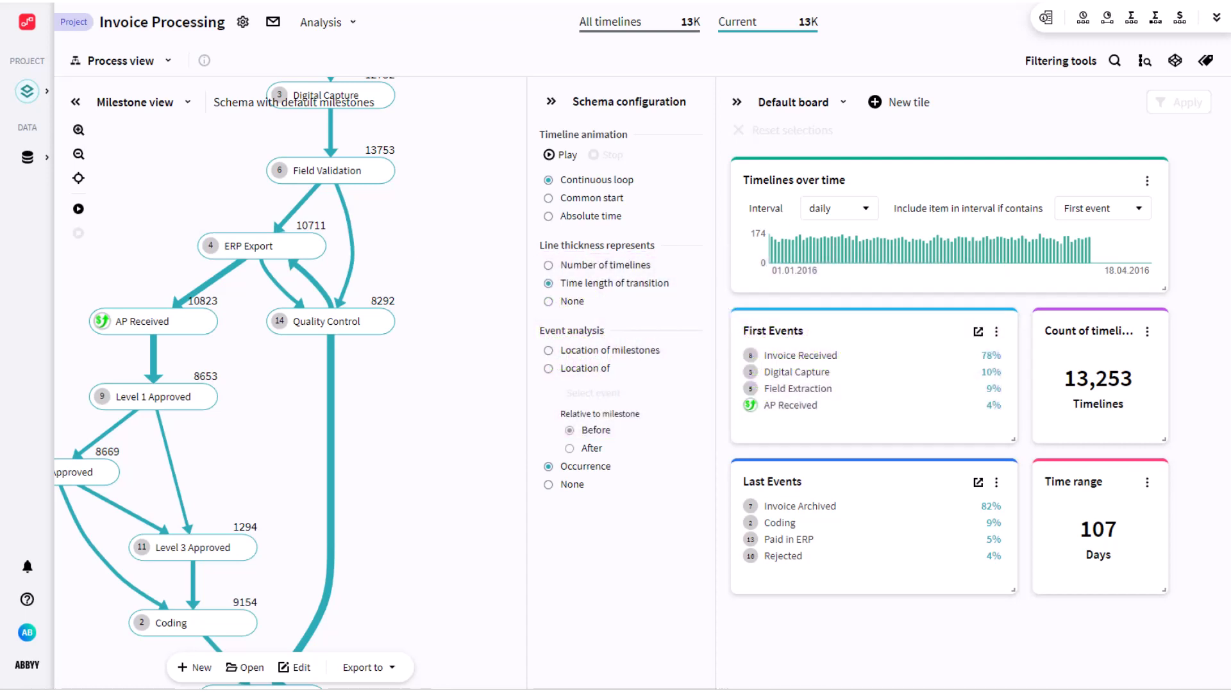
# - Create a new milestone schema and generate it with the Schema wizard from all events
pyautogui.scroll(-3, 393, 305)
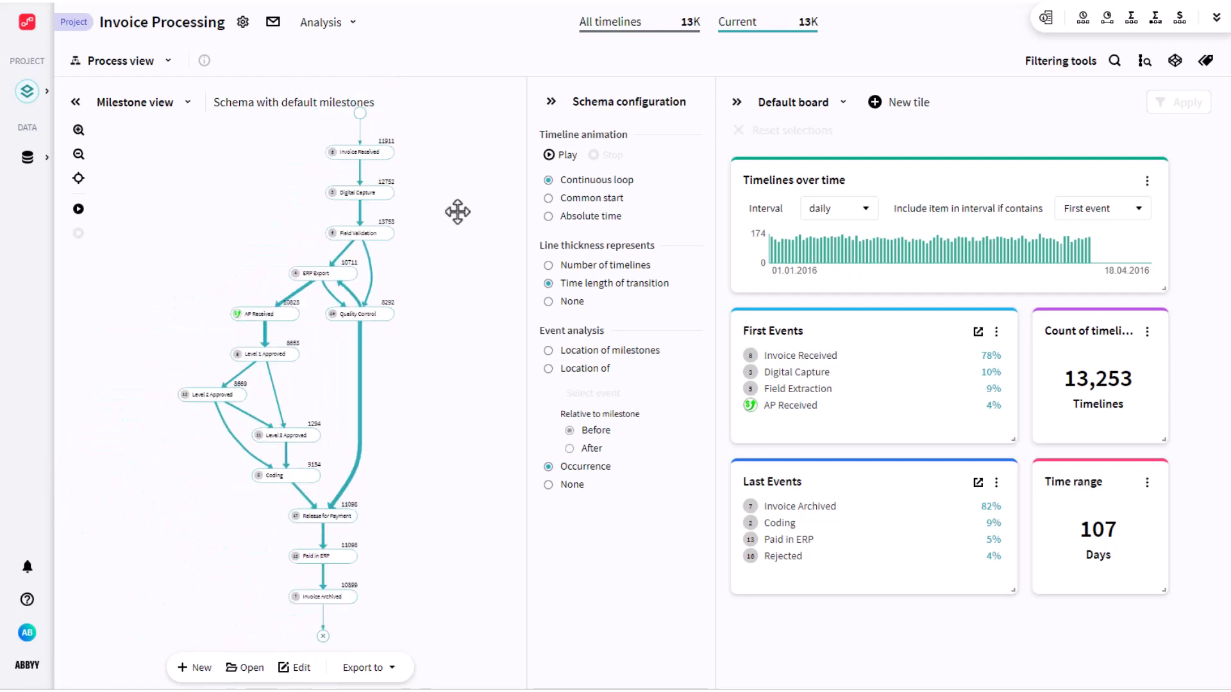
pyautogui.click(200, 668)
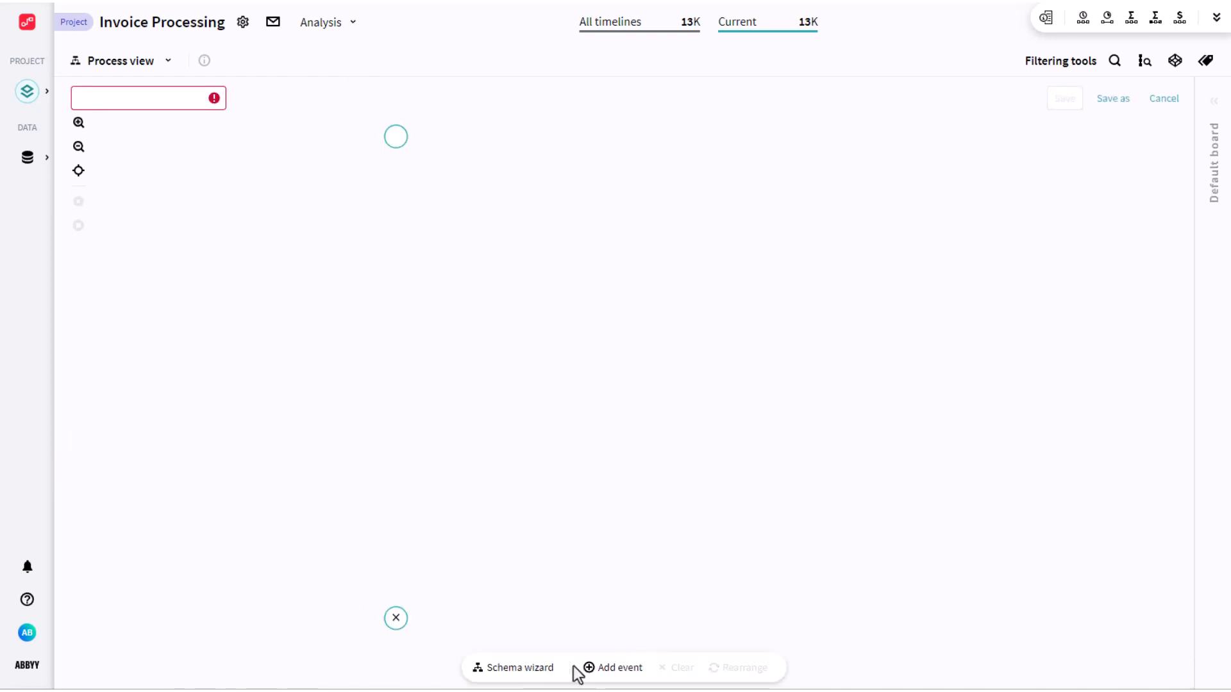
pyautogui.click(537, 669)
pyautogui.click(407, 125)
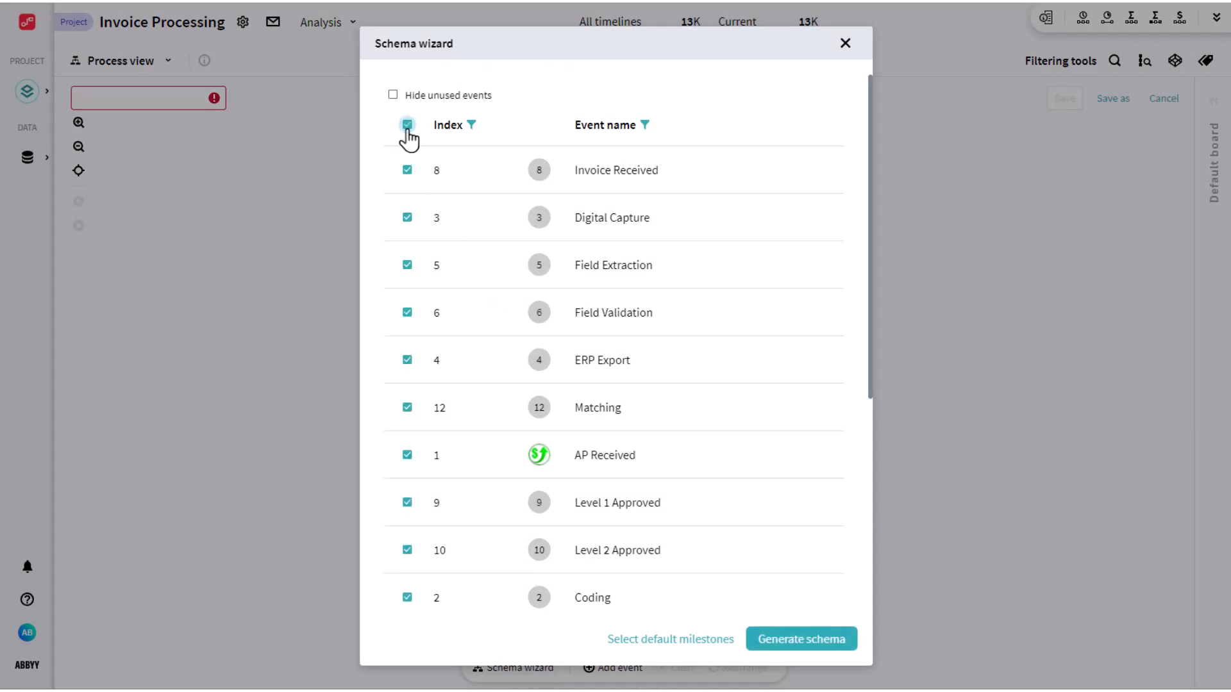
pyautogui.click(790, 641)
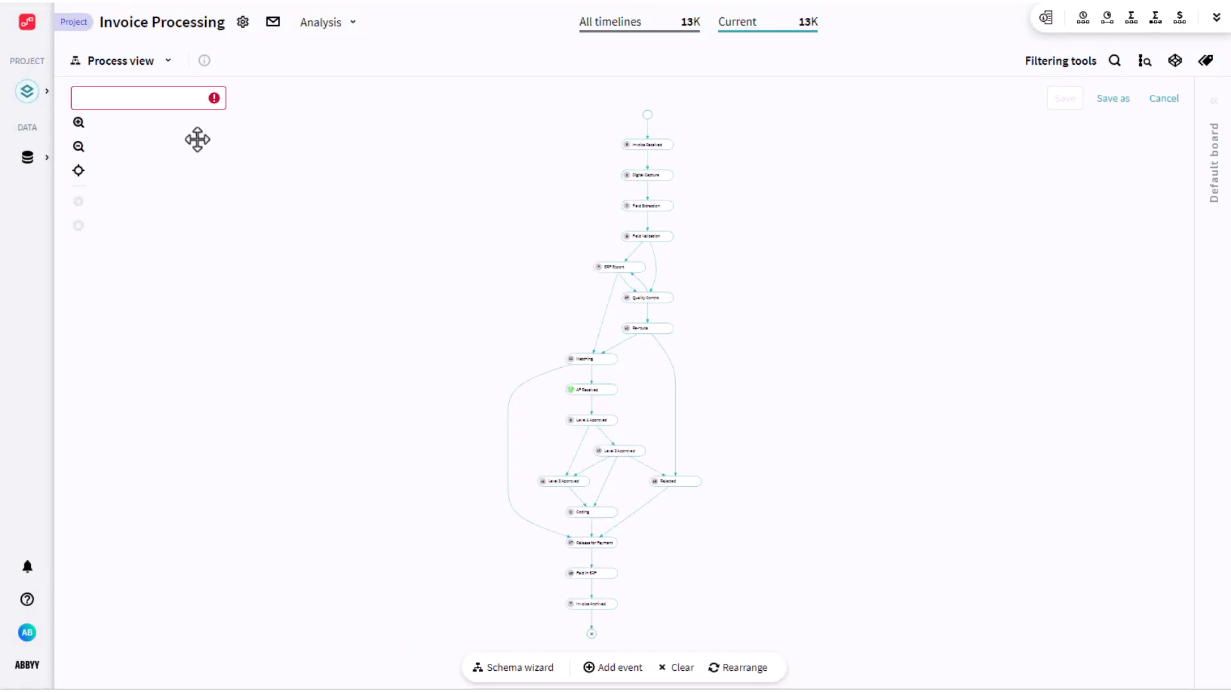
# - Name the new milestone schema "Detailed schema" and save it
pyautogui.click(174, 95)
pyautogui.write('De')
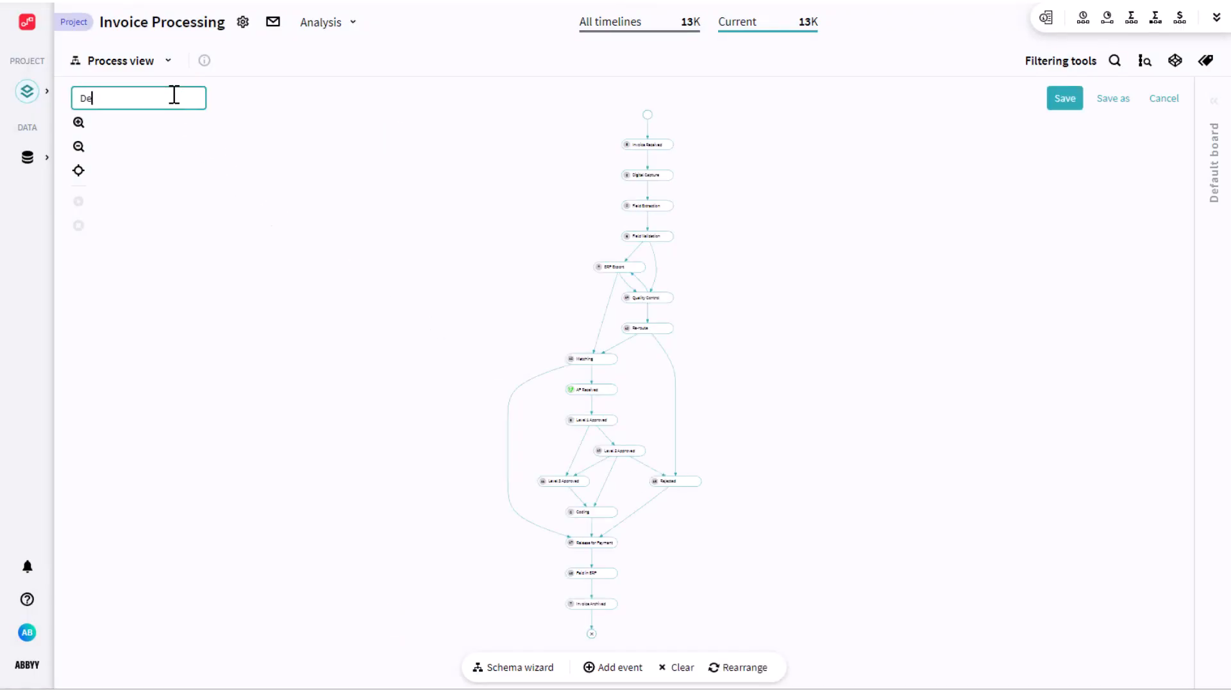
pyautogui.write('tailed schema')
pyautogui.click(1061, 100)
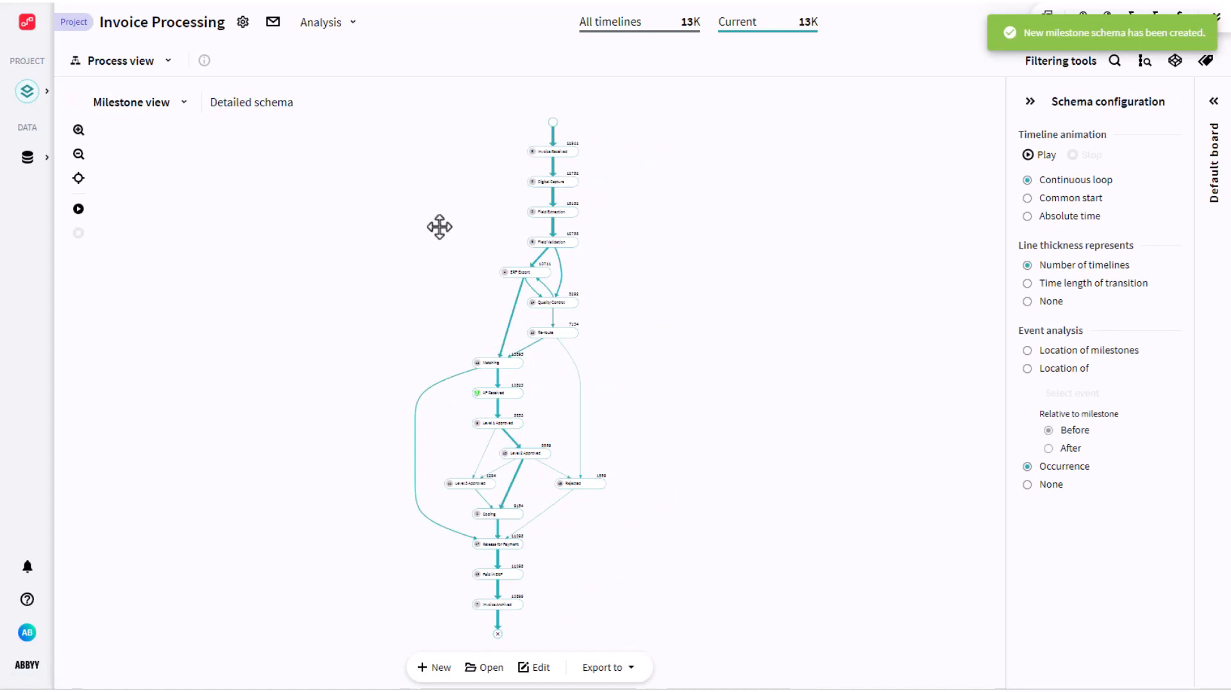
# - Switch to the Simulation view and create a new scenario named "Quality control event"
pyautogui.click(168, 60)
pyautogui.click(130, 115)
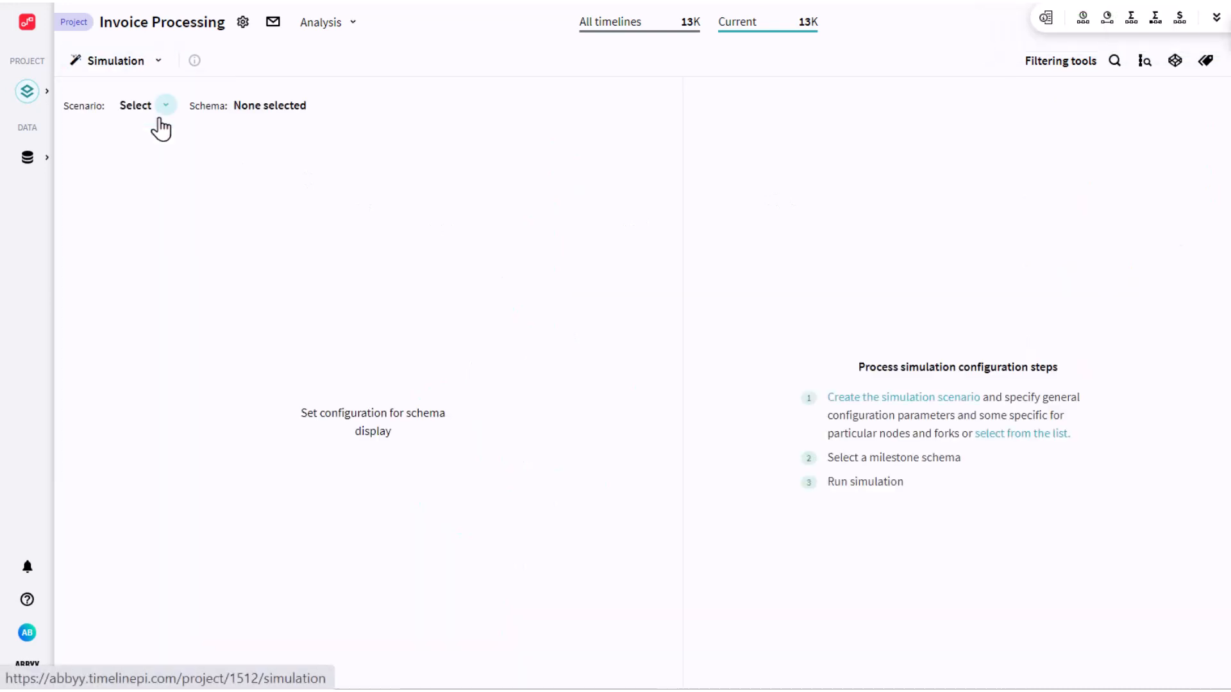
pyautogui.click(164, 107)
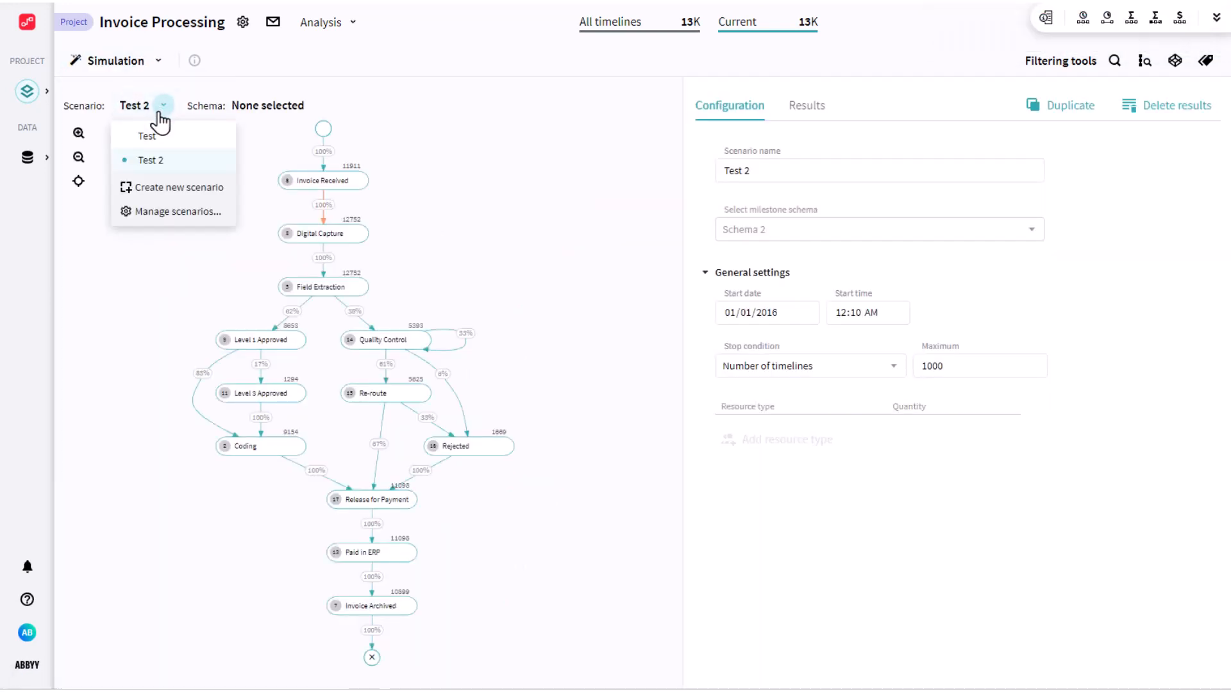
pyautogui.click(159, 186)
pyautogui.click(750, 168)
pyautogui.write('quality control event')
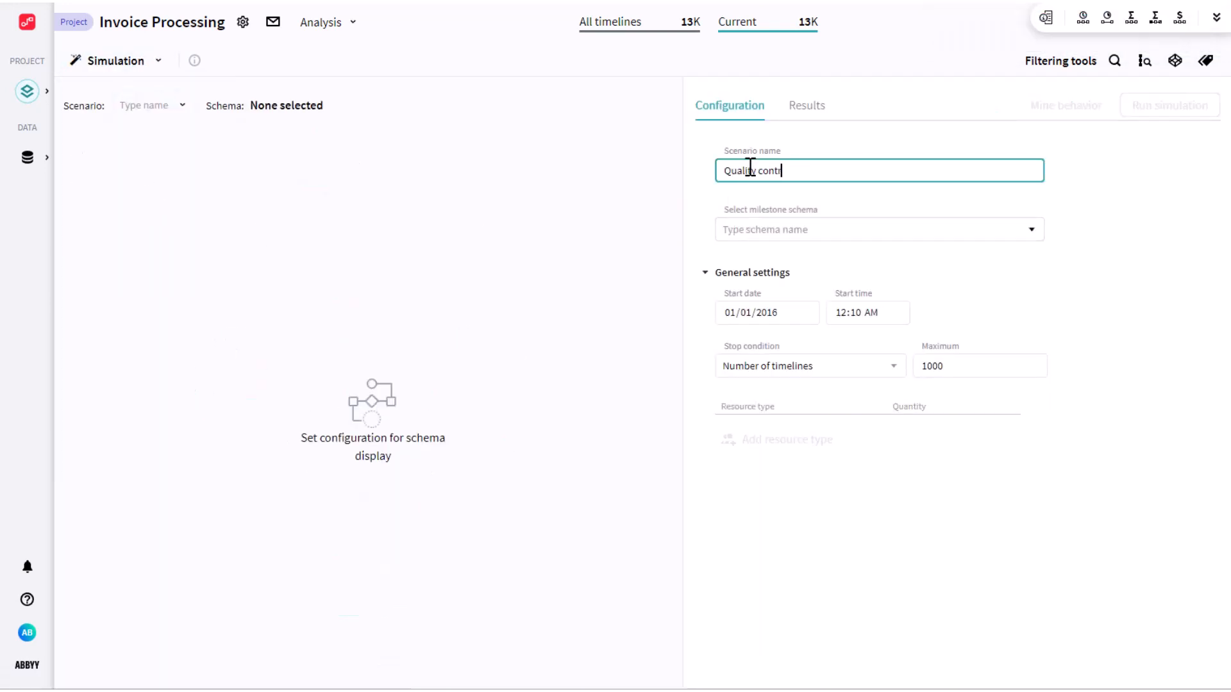
# - Assign Detailed schema as the scenario's milestone schema and set the maximum number of timelines to 13253
pyautogui.click(792, 229)
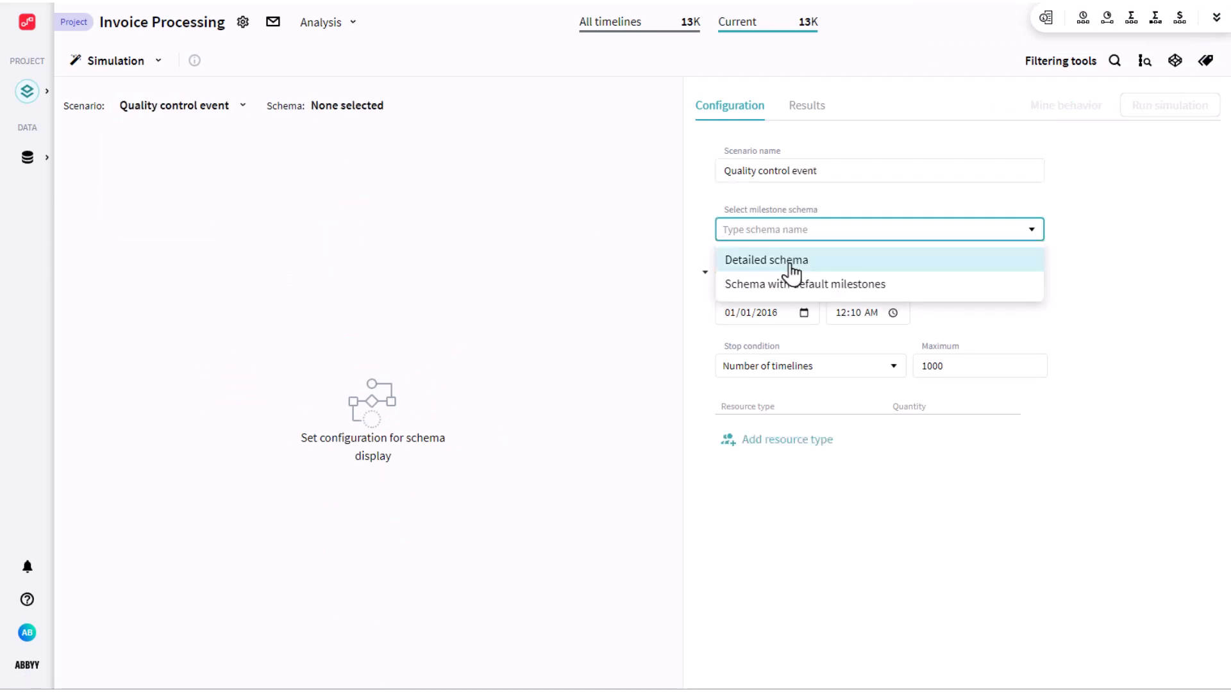
pyautogui.click(792, 262)
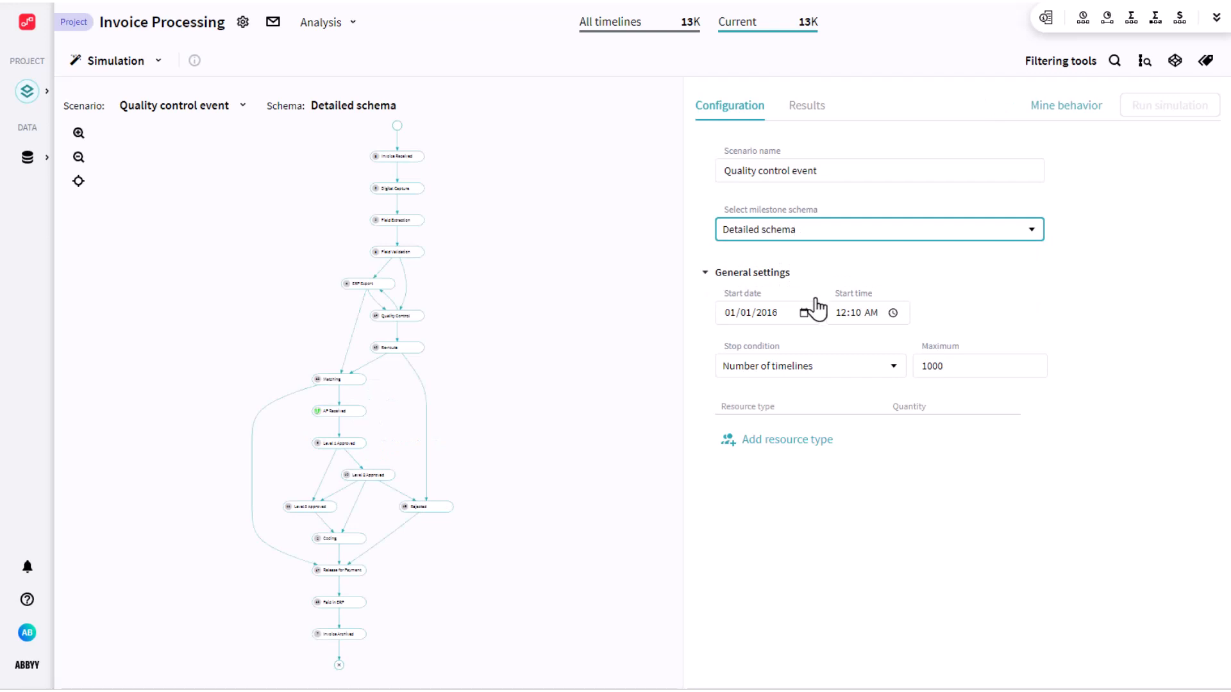
pyautogui.click(953, 366)
pyautogui.moveTo(768, 28)
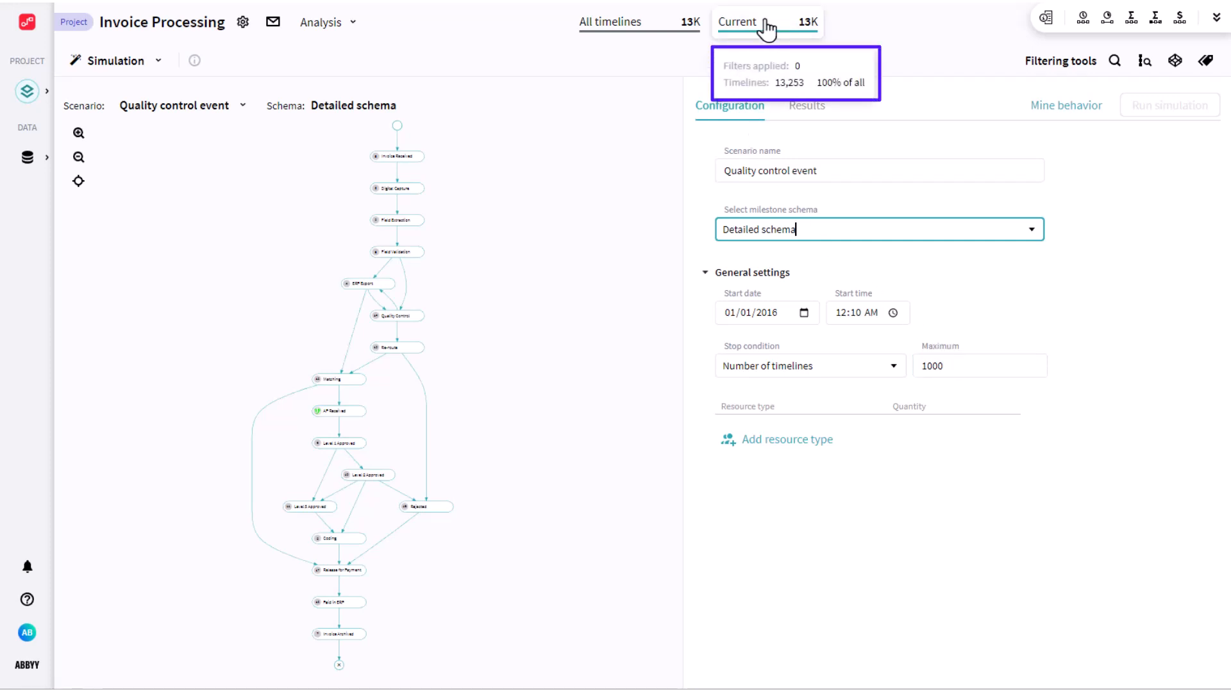
pyautogui.doubleClick(945, 364)
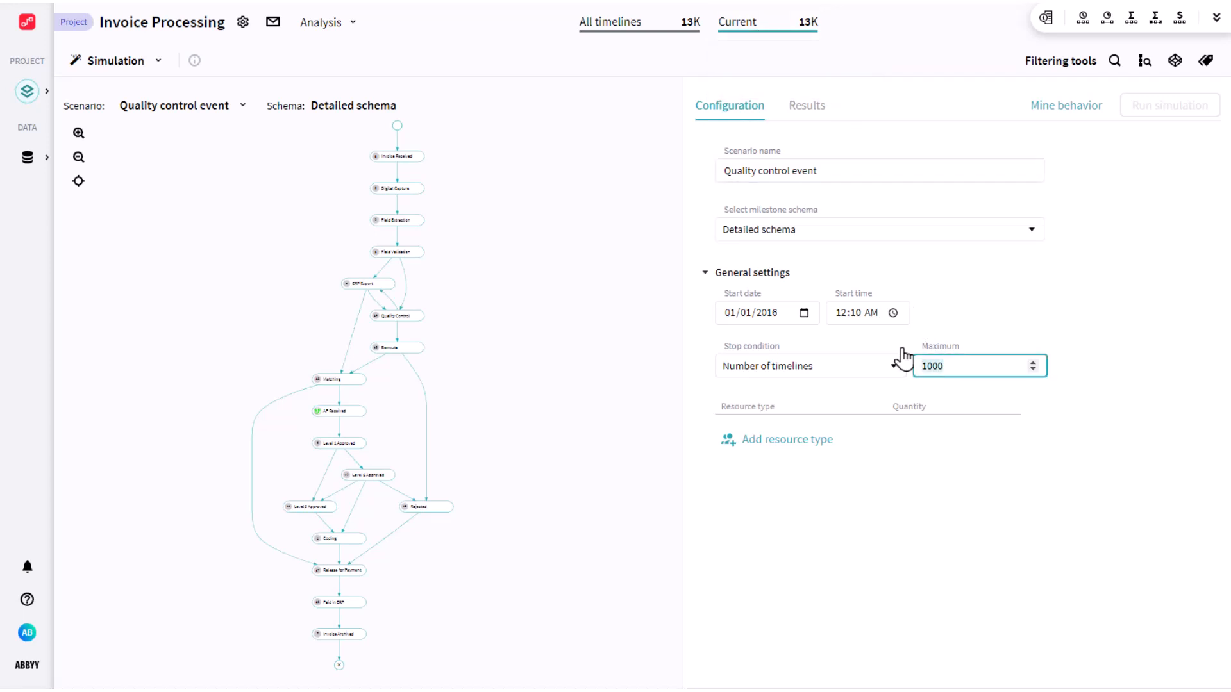
pyautogui.write('13253')
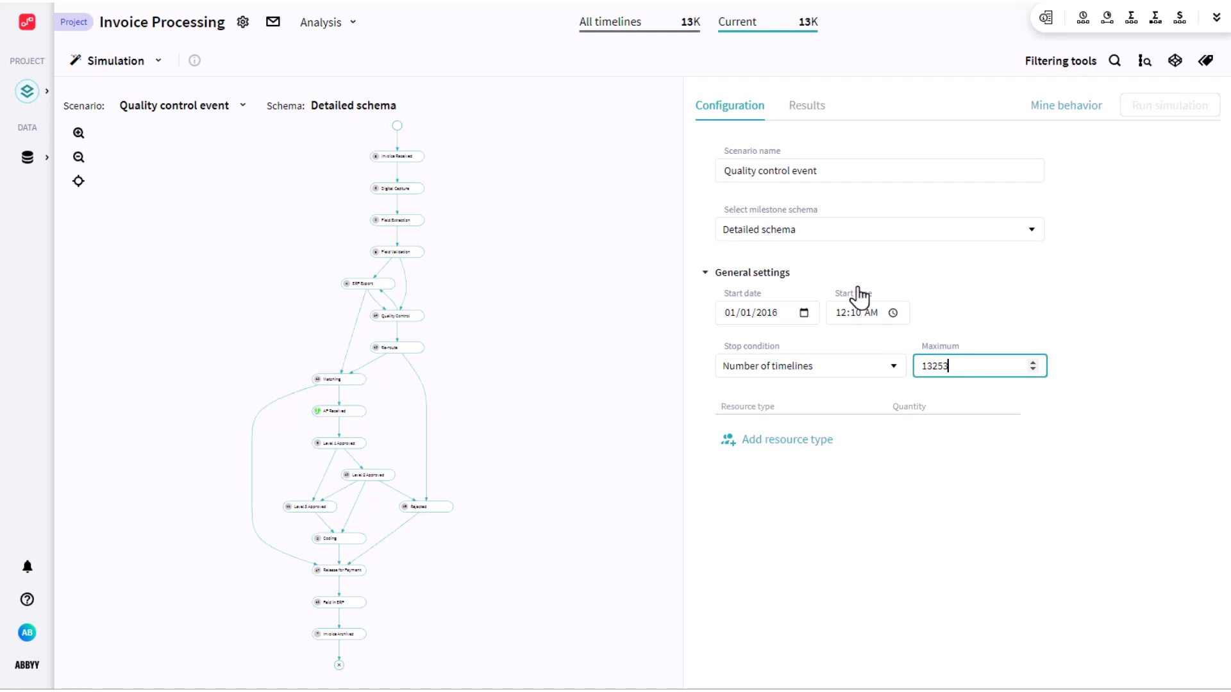
pyautogui.click(977, 292)
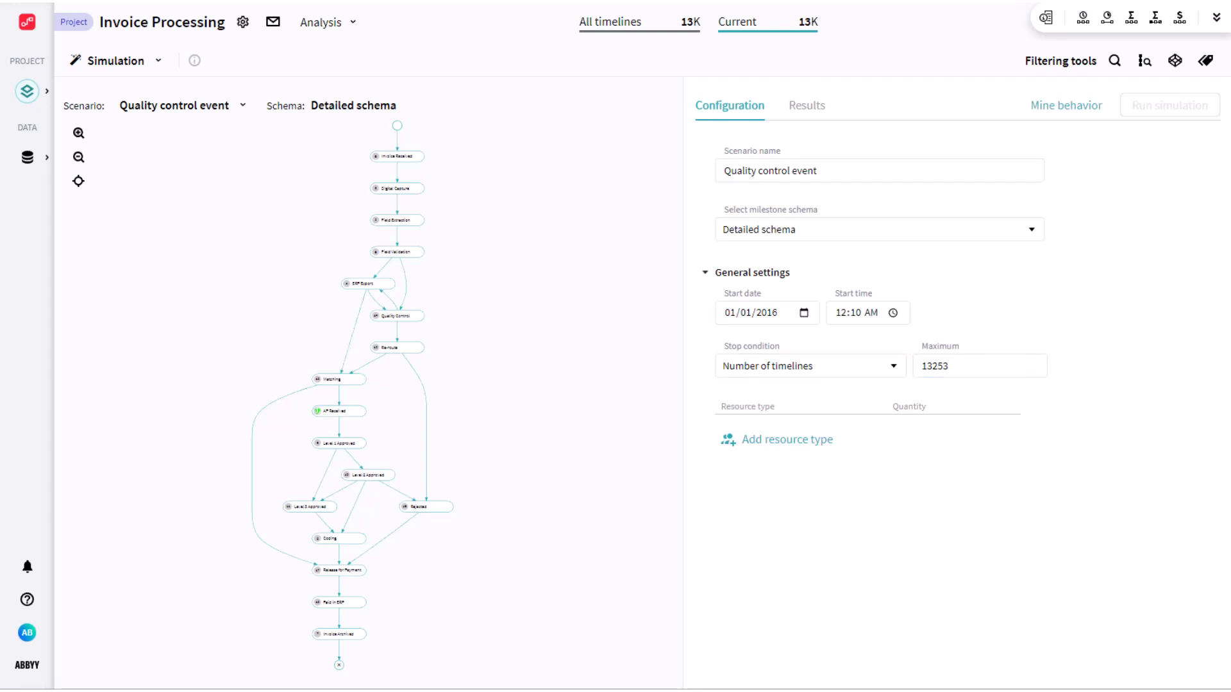
# - Mine resources from data with the AP Clerk column mapped as Resources, and mine the scenario's behavior
pyautogui.click(801, 449)
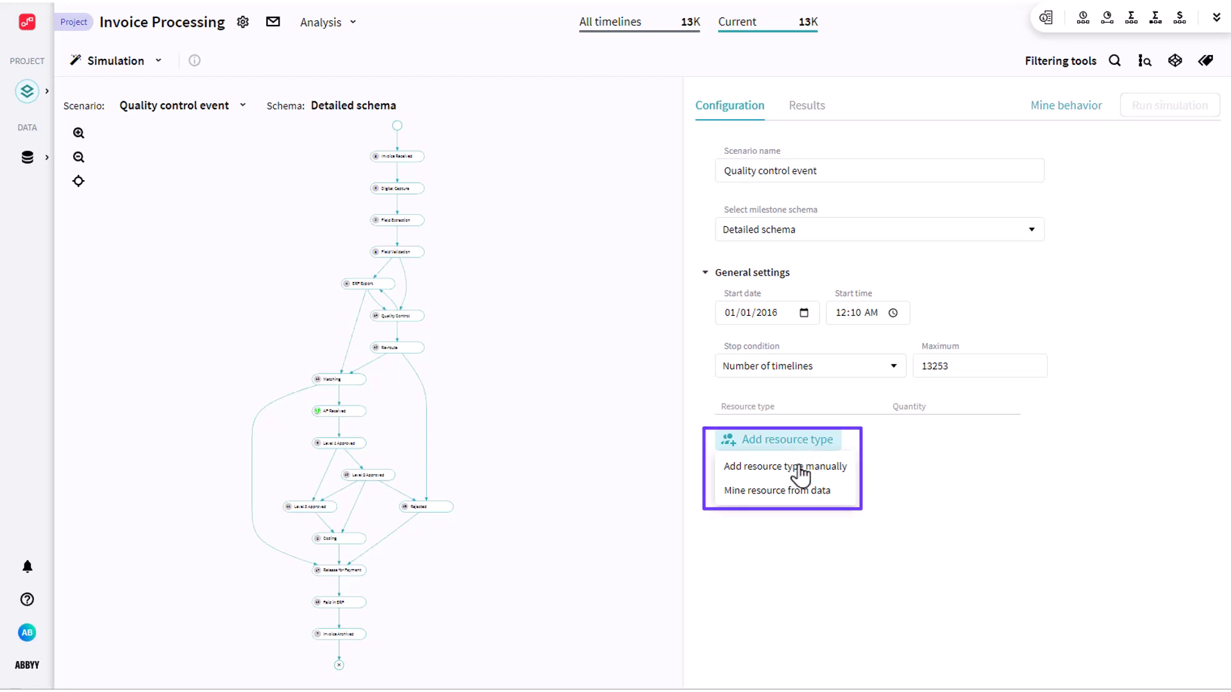
pyautogui.click(800, 493)
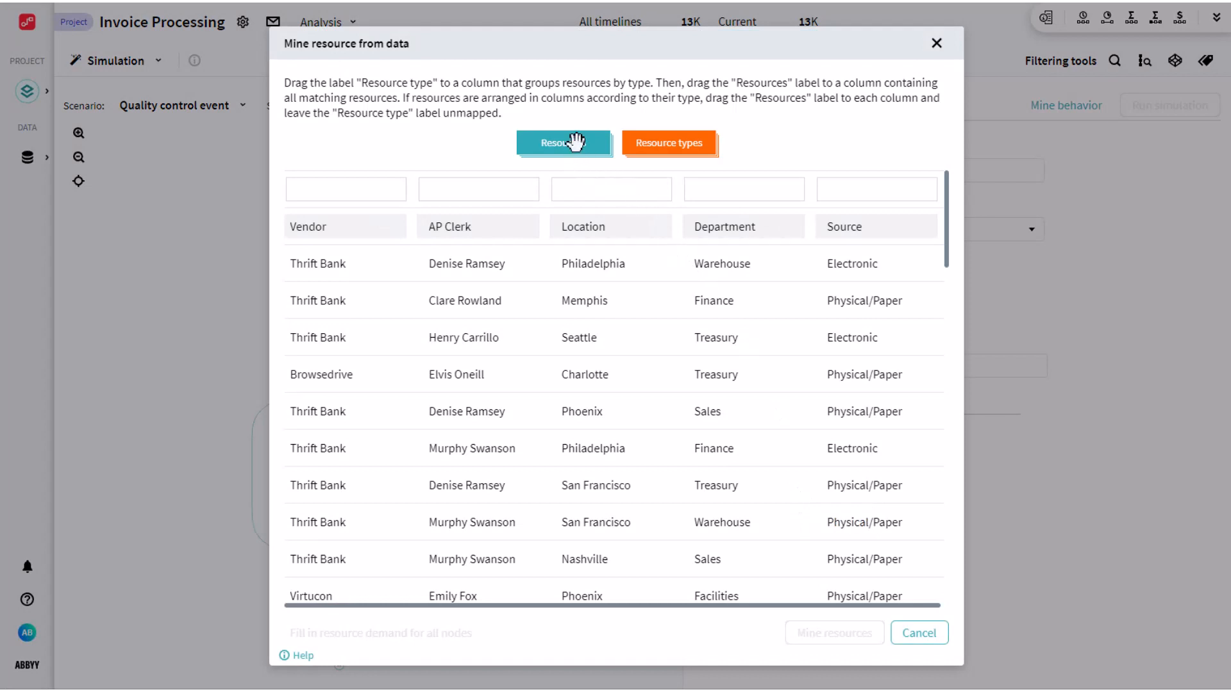
pyautogui.moveTo(574, 141); pyautogui.dragTo(505, 186)
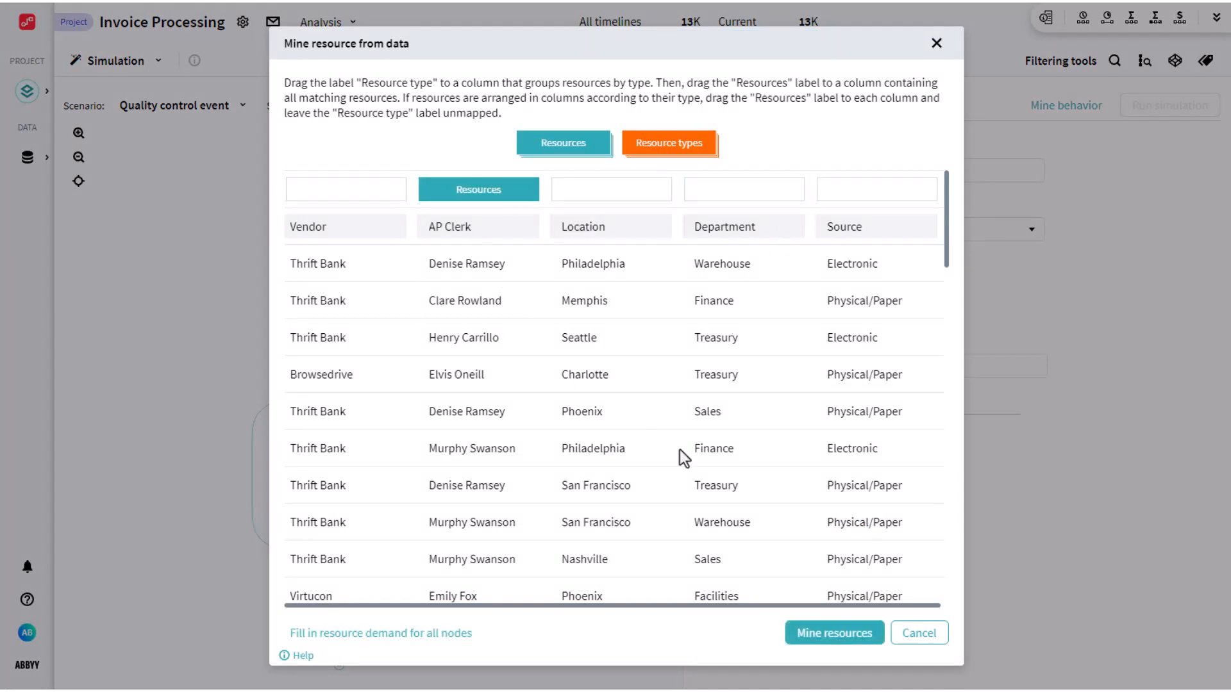
pyautogui.click(834, 634)
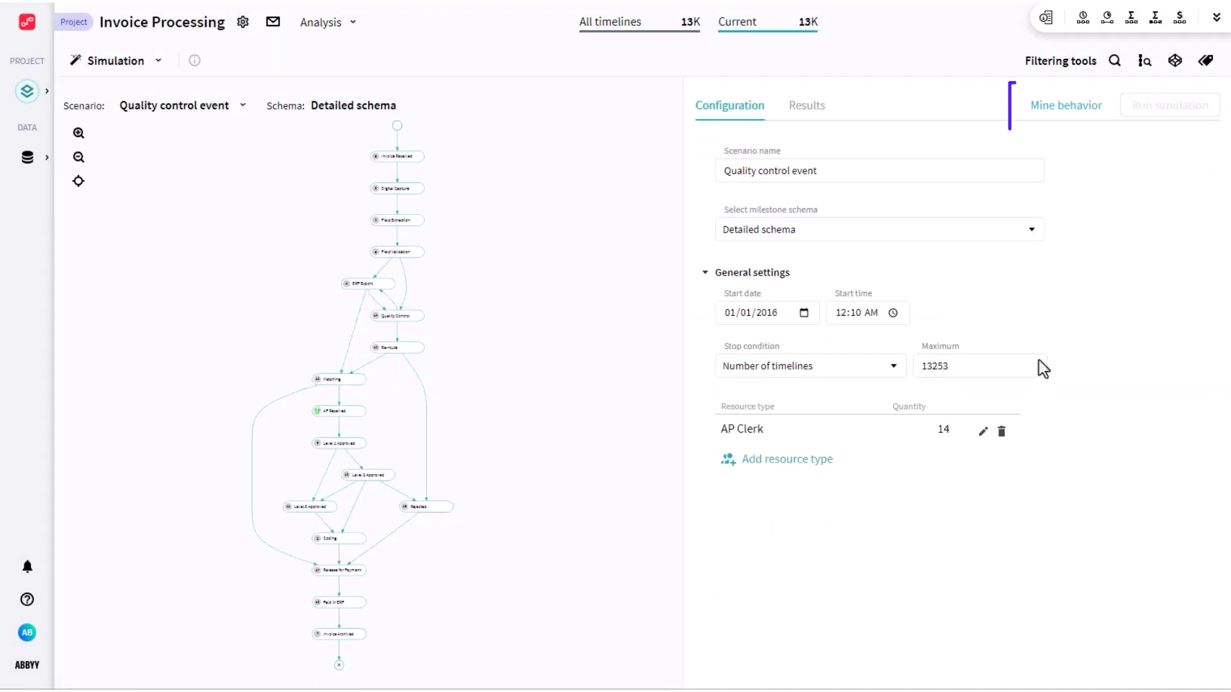
pyautogui.click(1066, 112)
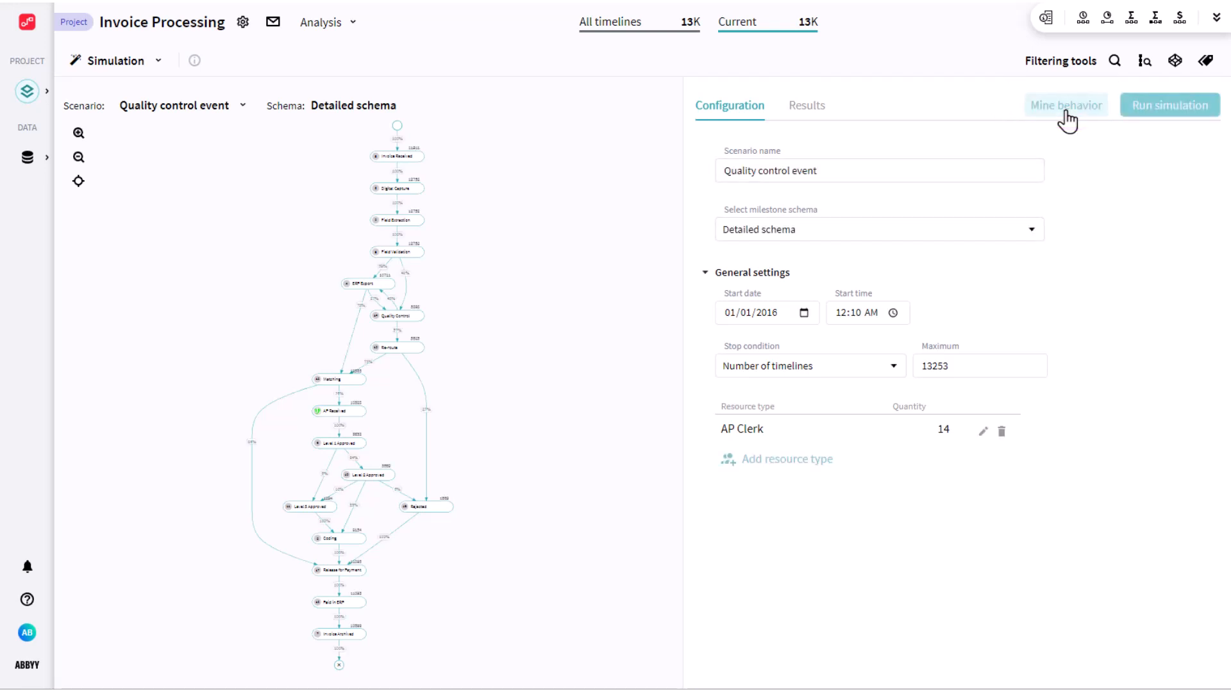
# - For the Quality Control node, set the fork distribution to 20% ERP Export and 80% Re-route, and demand the AP Clerk resource type
pyautogui.scroll(5, 472, 316)
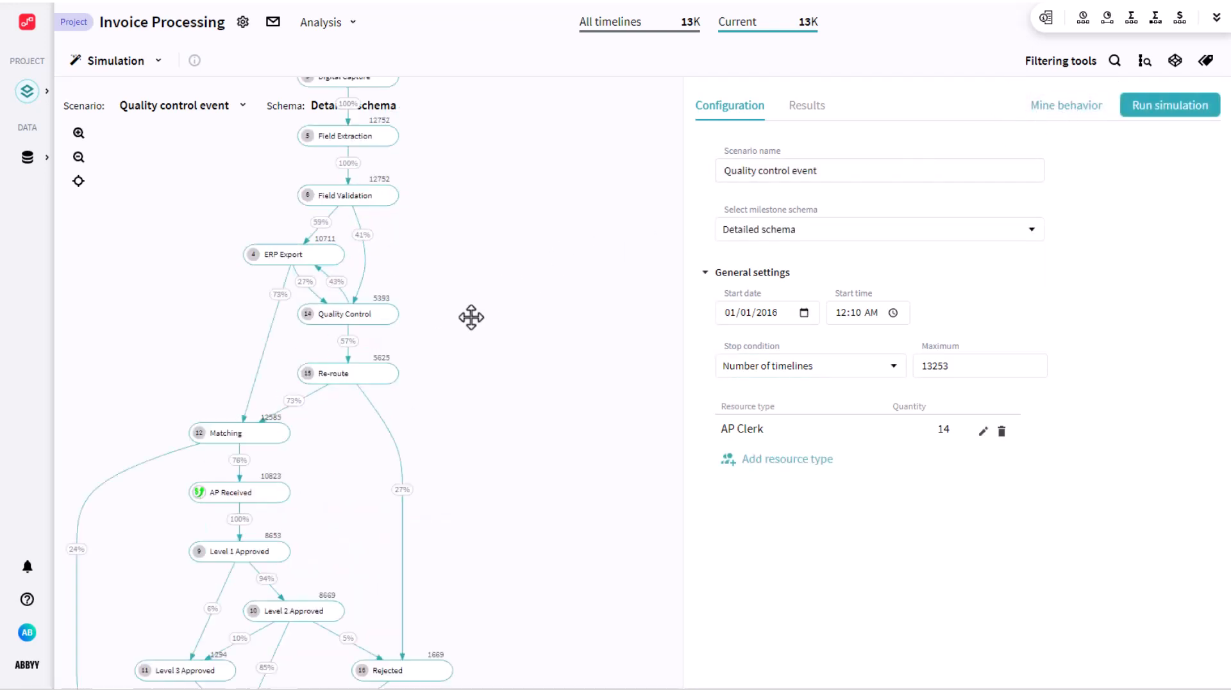
pyautogui.moveTo(431, 284); pyautogui.dragTo(491, 275)
pyautogui.click(405, 341)
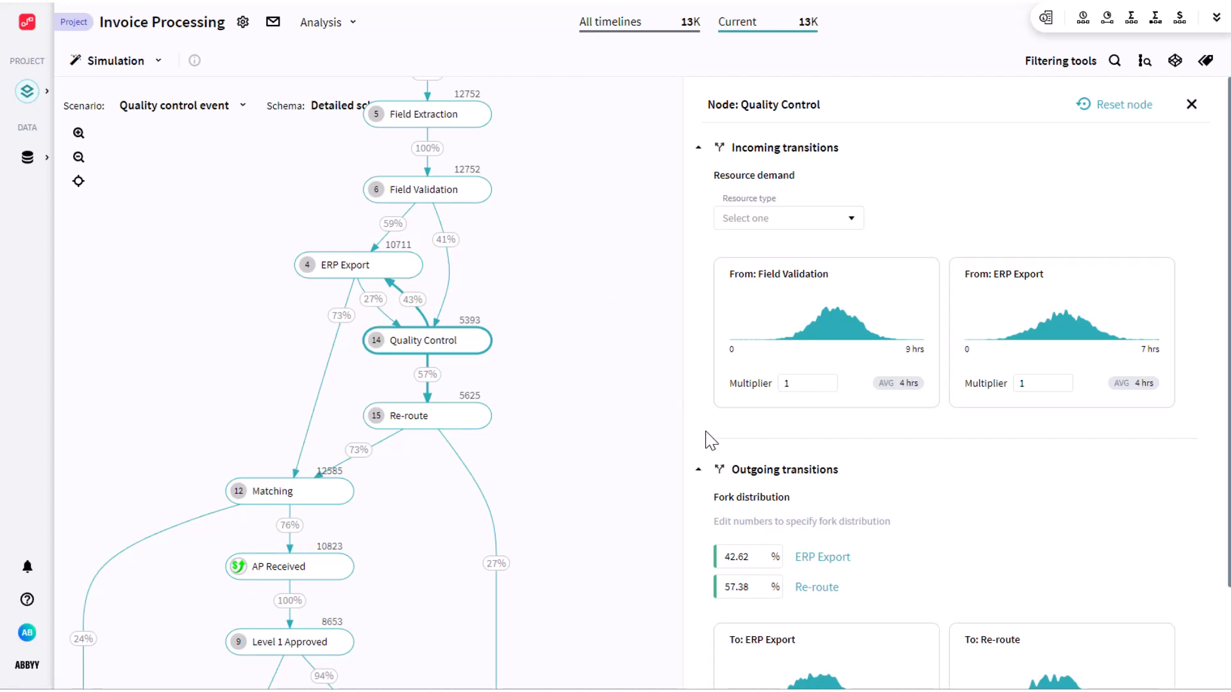
pyautogui.doubleClick(747, 556)
pyautogui.write('20')
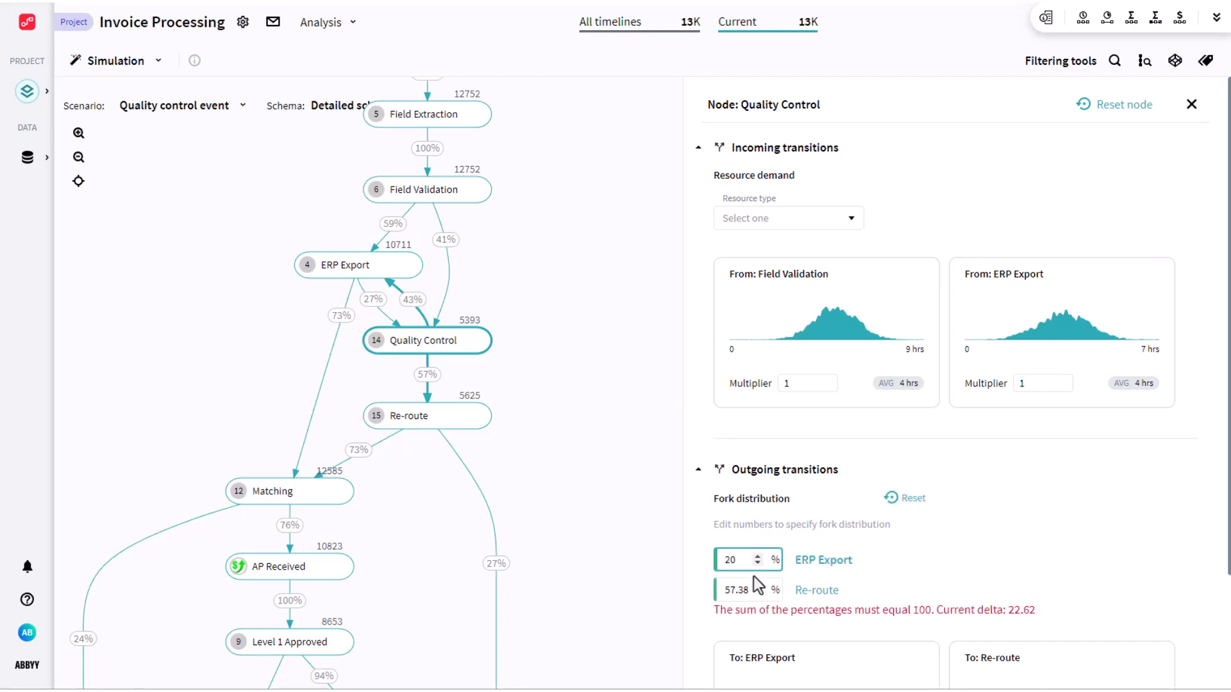
pyautogui.moveTo(751, 589); pyautogui.dragTo(710, 589)
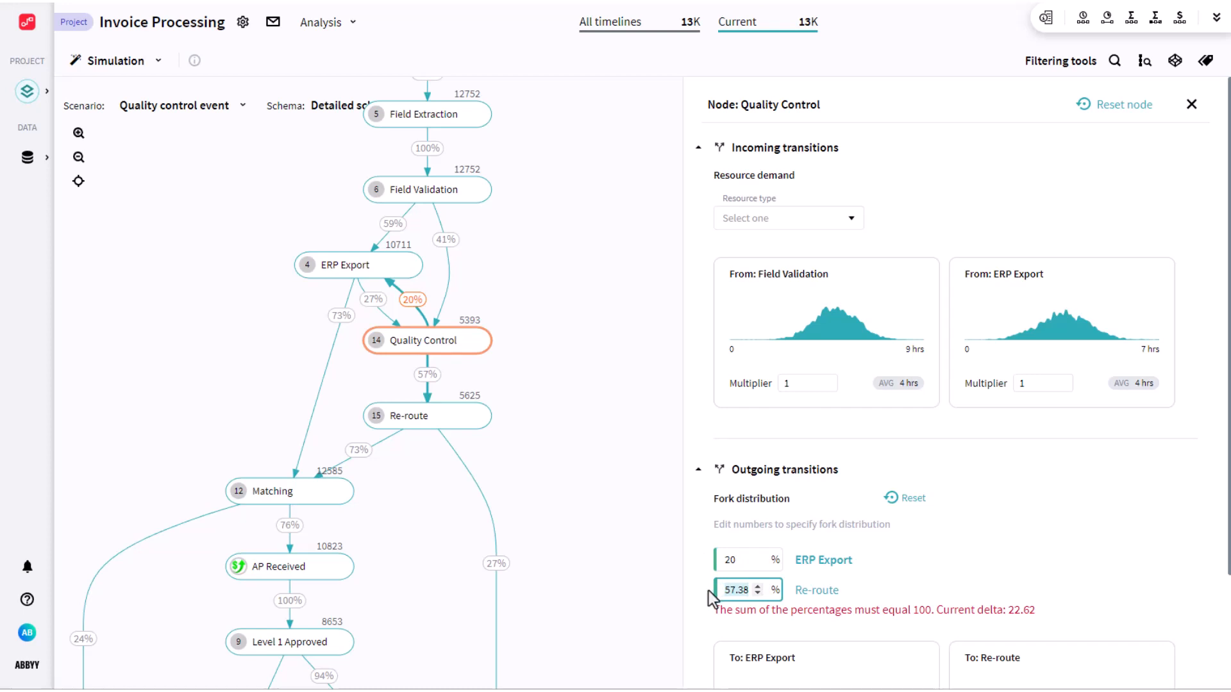
pyautogui.write('80')
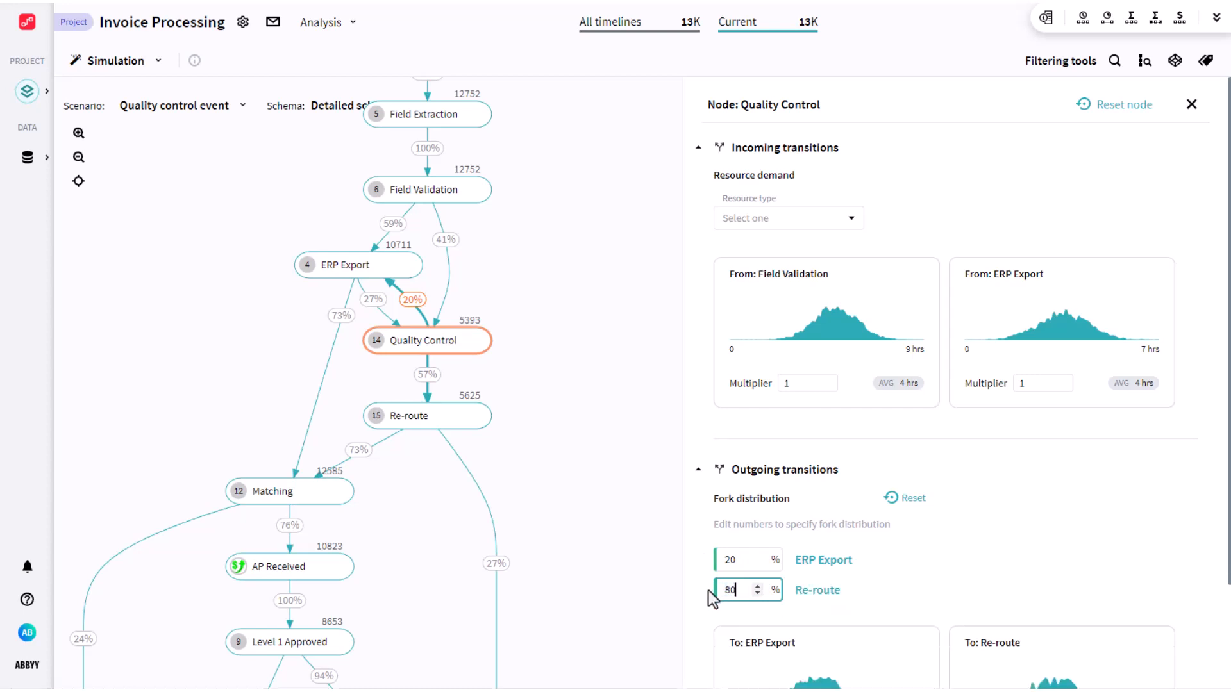
pyautogui.click(852, 224)
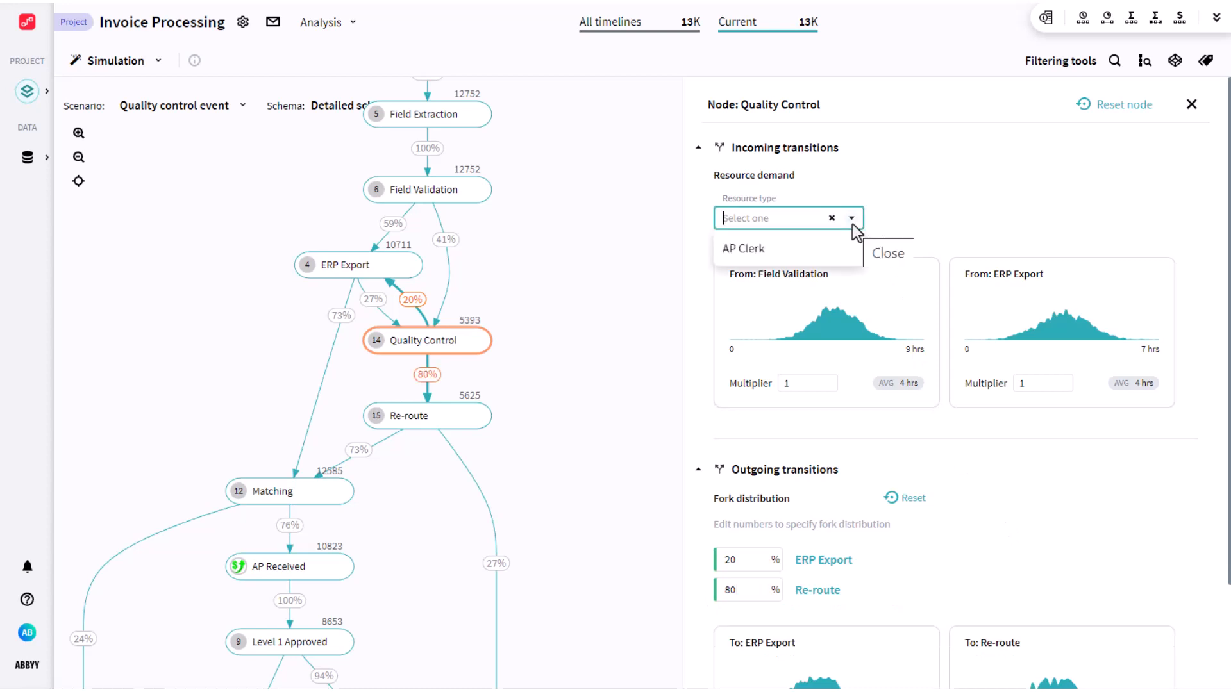
pyautogui.click(821, 250)
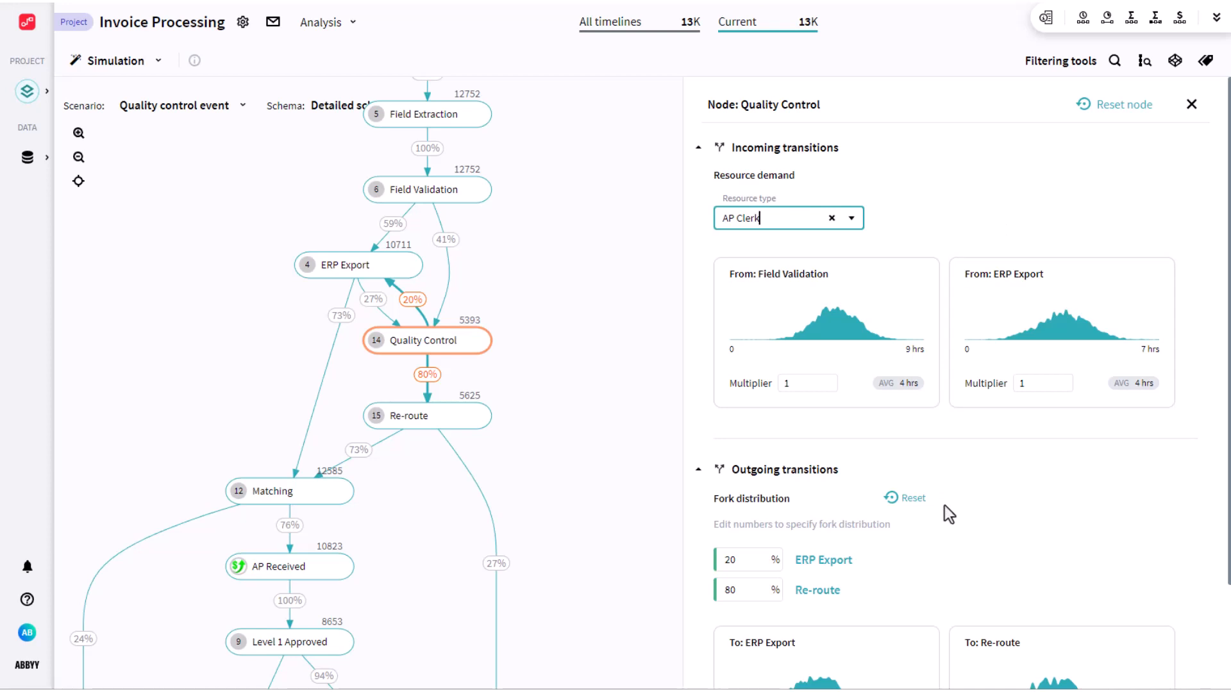
# - Set the multiplier of Quality Control's outgoing transition to ERP Export to 0.75 and close the node settings
pyautogui.scroll(-2, 945, 506)
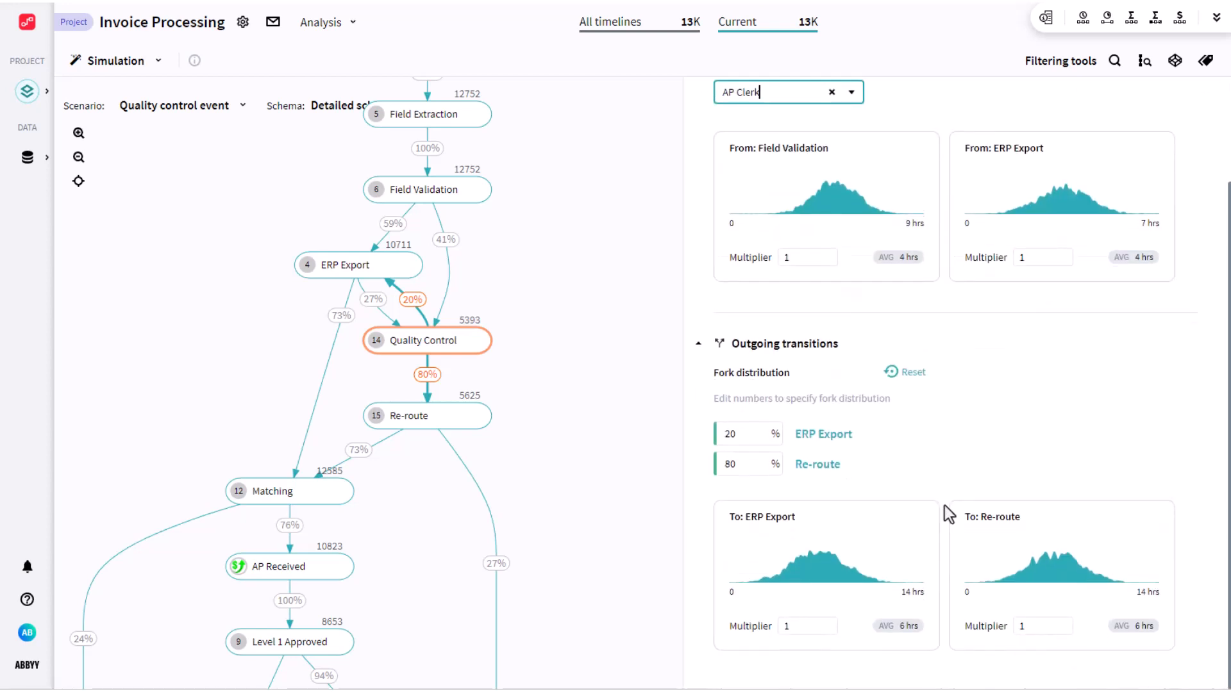
pyautogui.click(795, 626)
pyautogui.press('BackSpace')
pyautogui.write('0.')
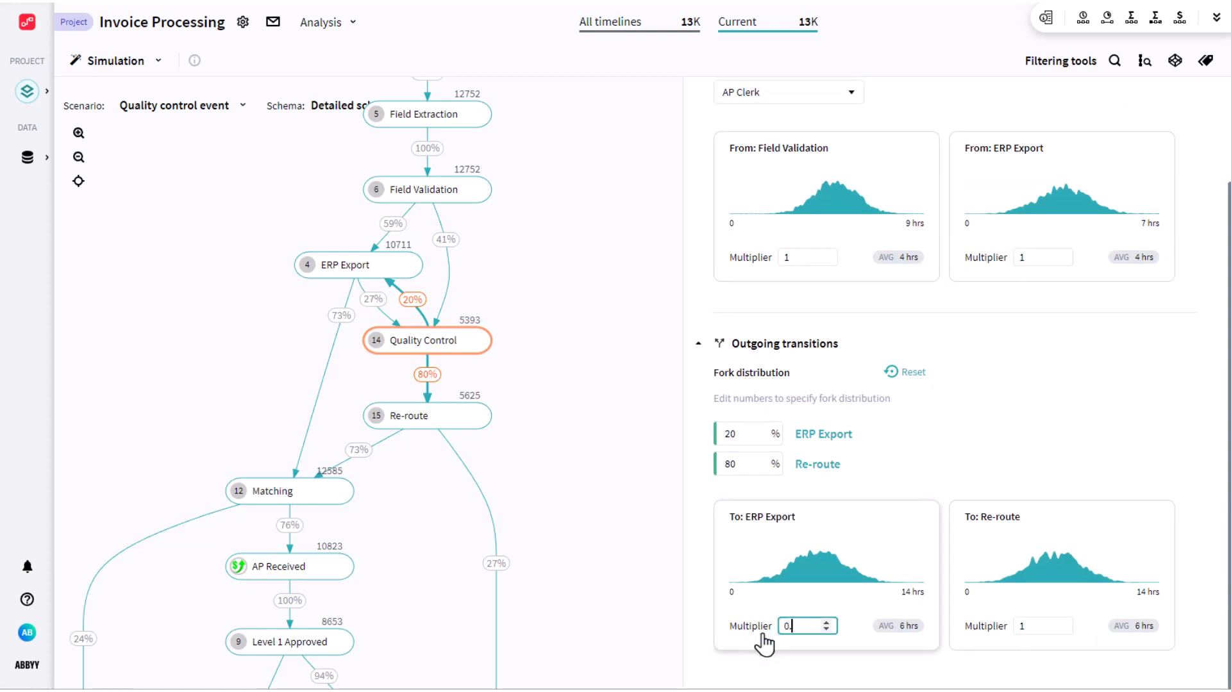
pyautogui.write('75')
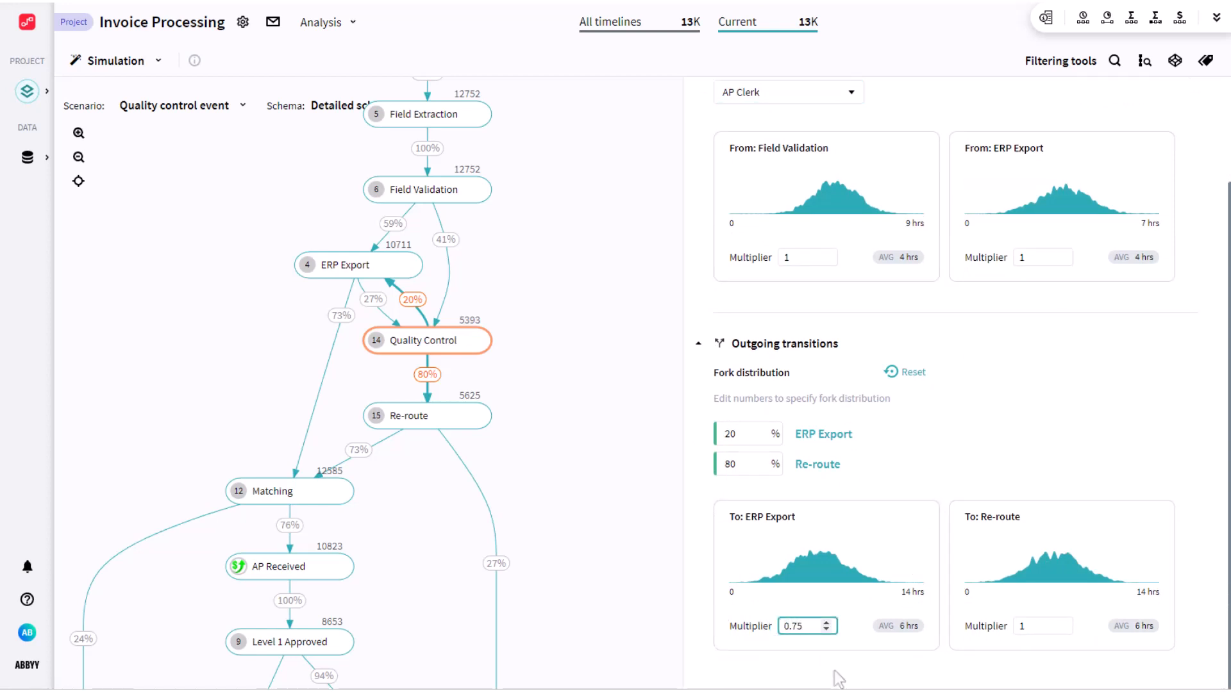
pyautogui.scroll(2, 1060, 316)
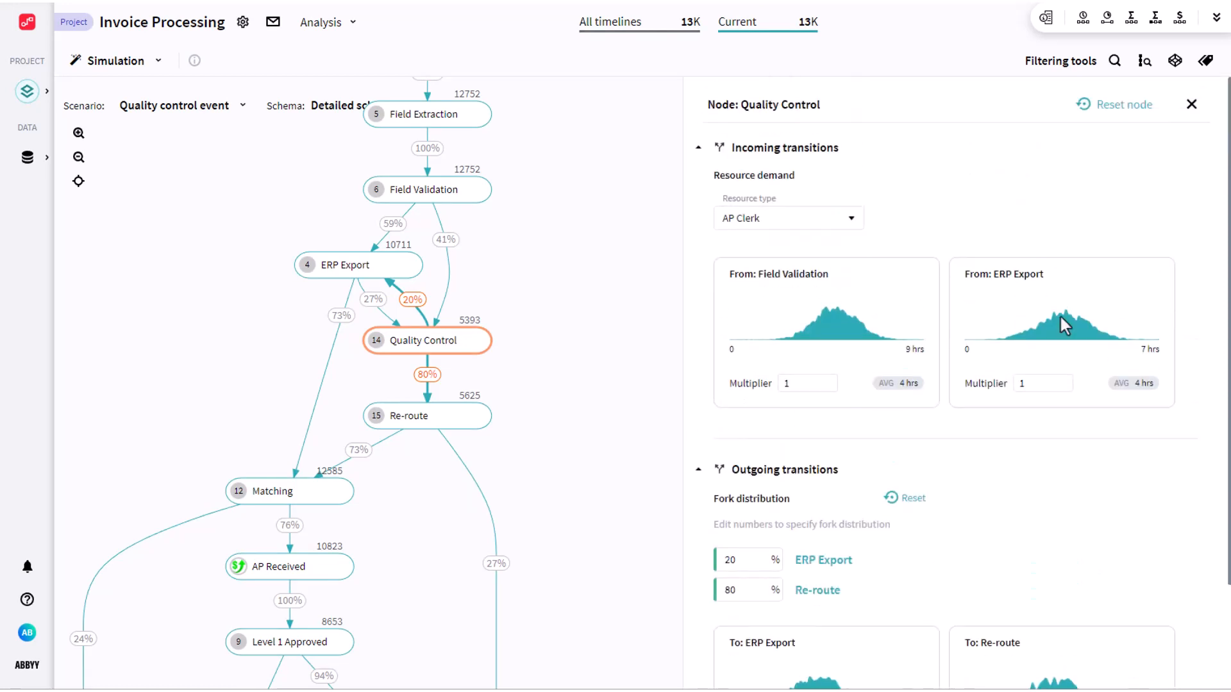
pyautogui.click(1188, 108)
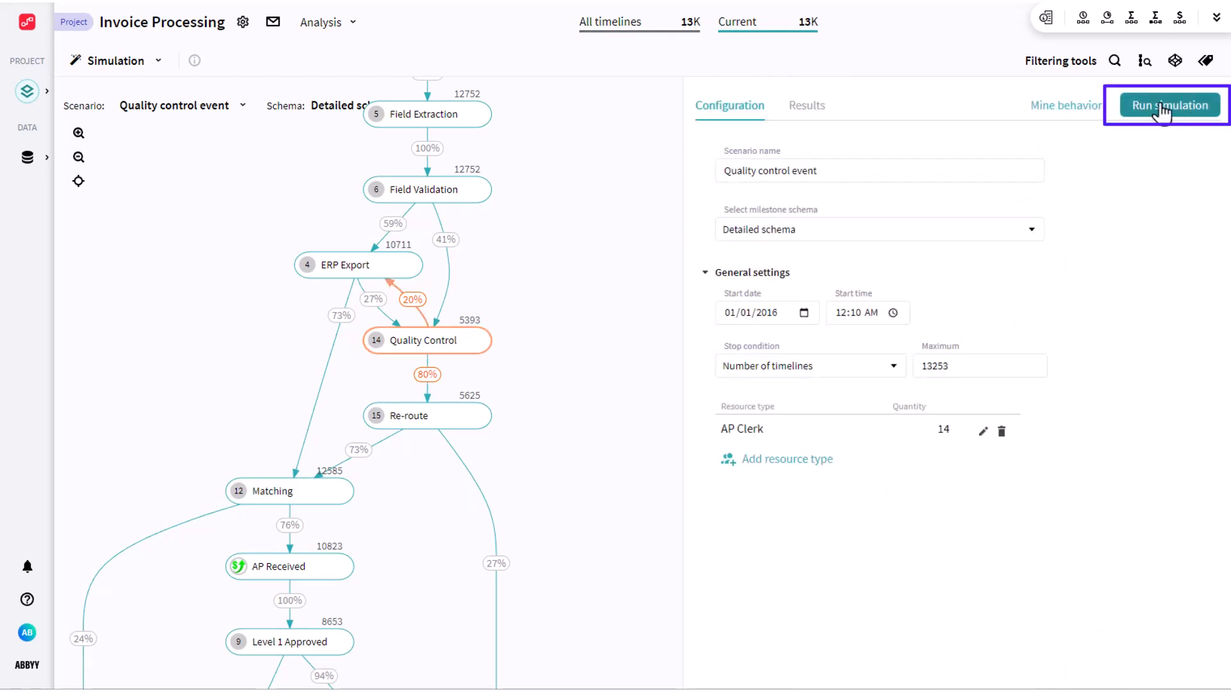
# - Run the simulation, show the process-level results in a widened results area, and compare them with the current set
pyautogui.click(1161, 114)
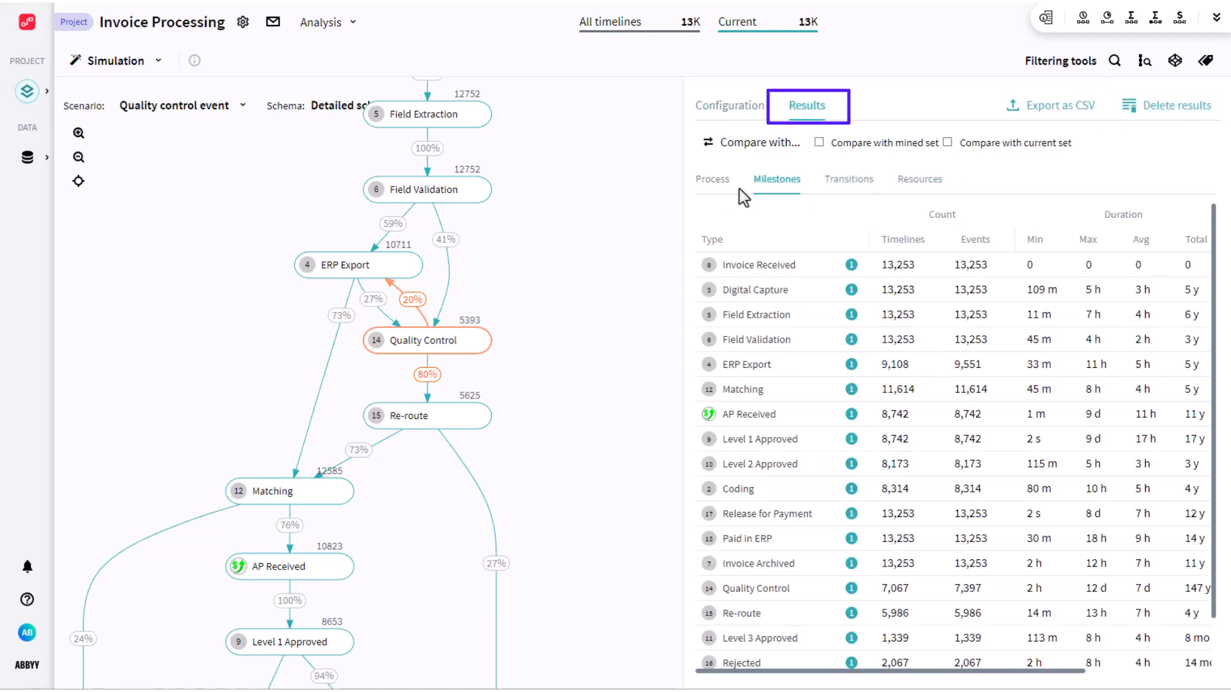
pyautogui.click(722, 192)
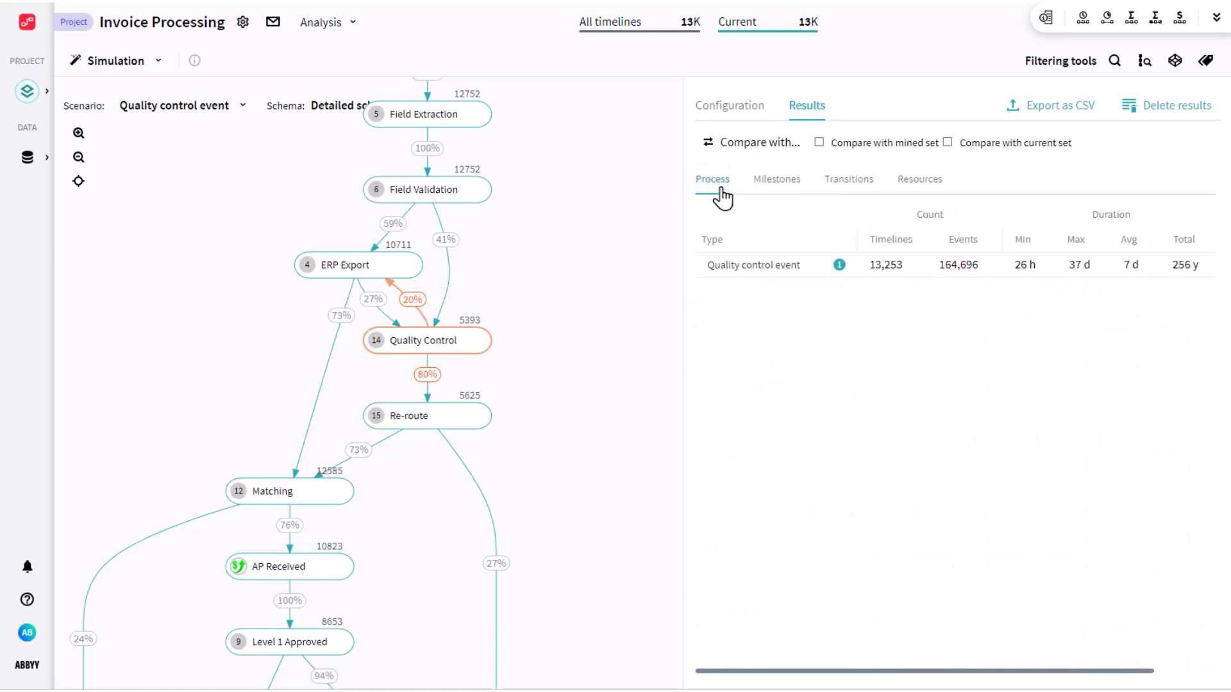
pyautogui.moveTo(682, 293); pyautogui.dragTo(607, 313)
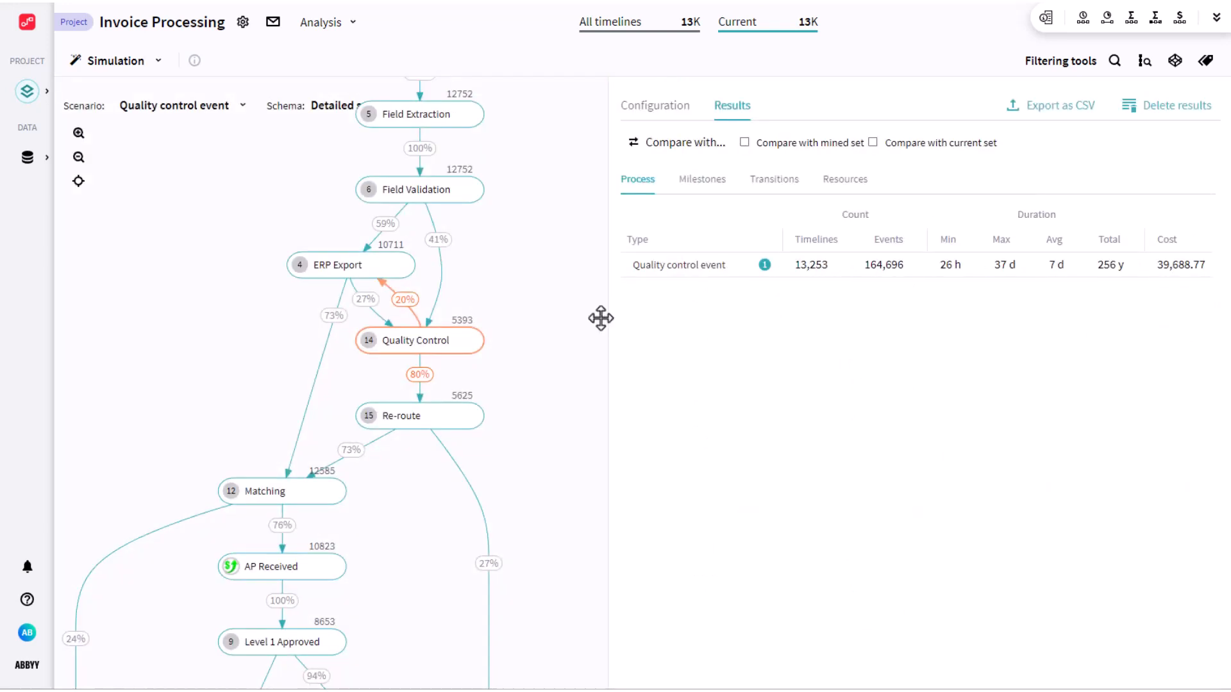
pyautogui.moveTo(605, 317); pyautogui.dragTo(543, 323)
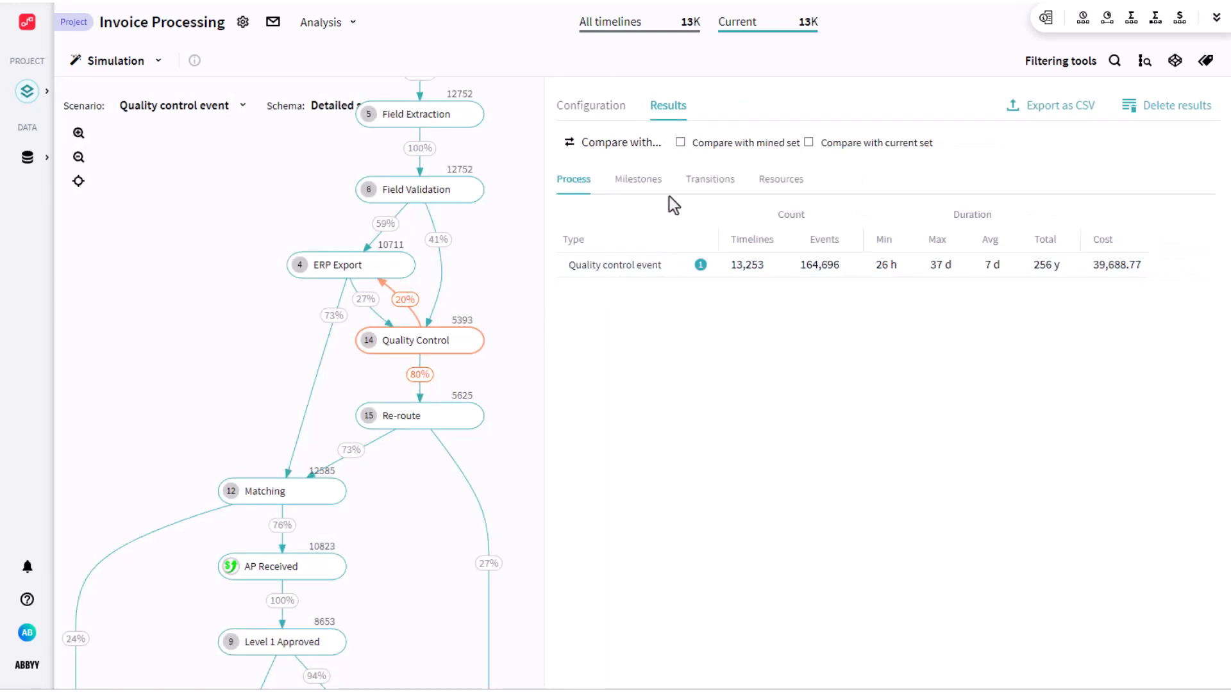
pyautogui.click(844, 145)
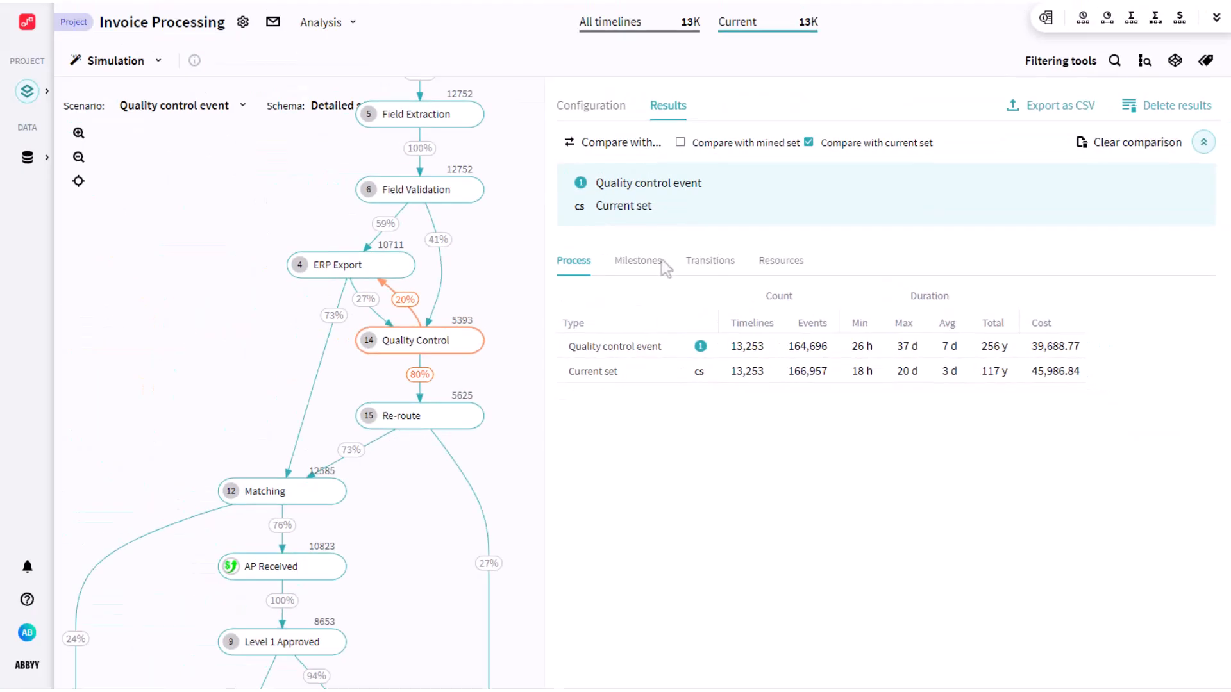
# - Examine the milestone results of the comparison, including counts, durations, cost and average waiting time for Quality Control
pyautogui.click(639, 268)
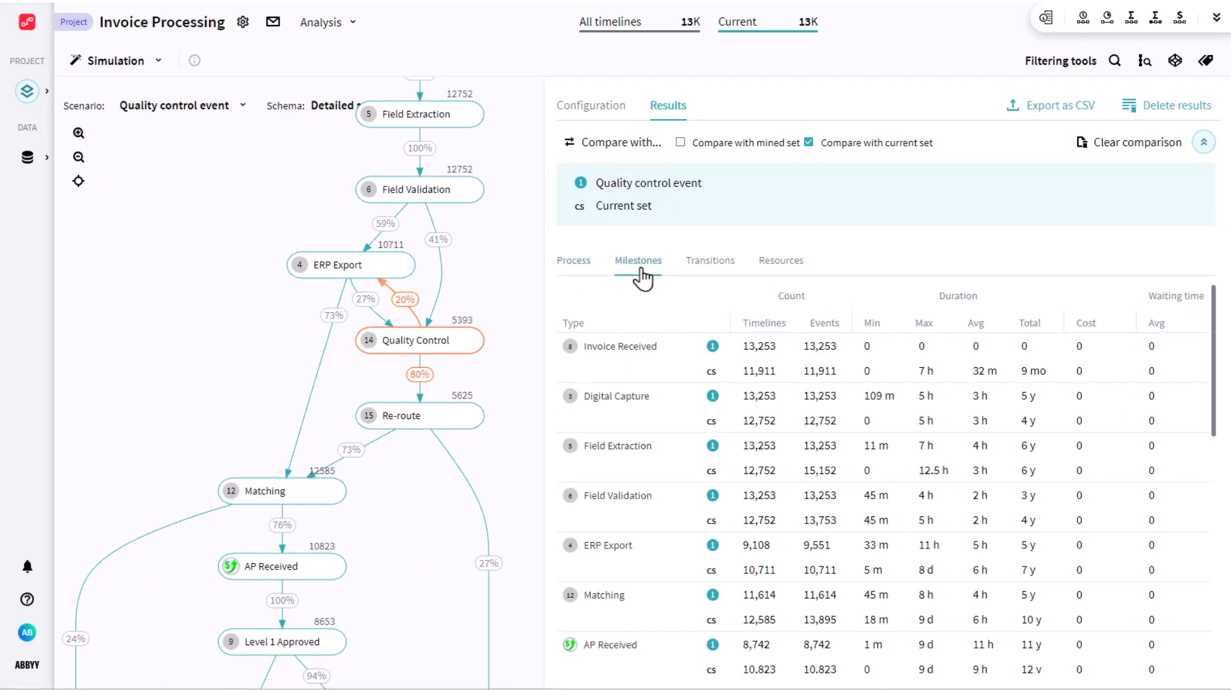
pyautogui.click(532, 295)
pyautogui.moveTo(532, 294); pyautogui.dragTo(500, 292)
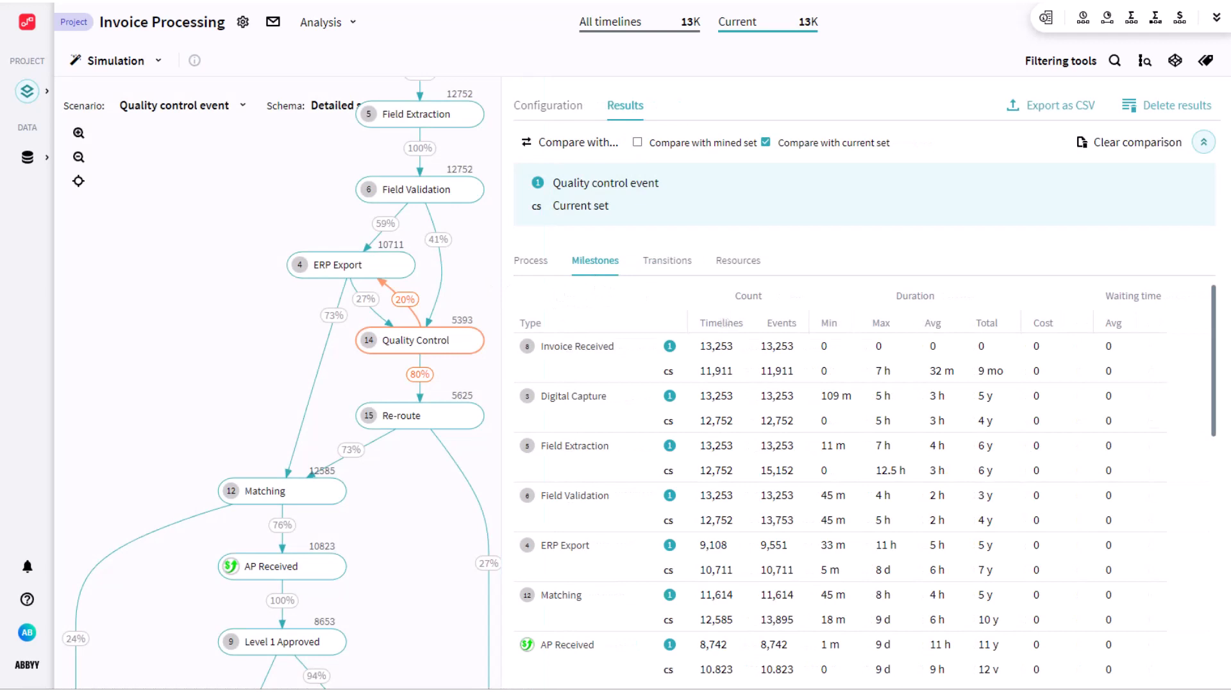
pyautogui.scroll(-2, 724, 340)
pyautogui.scroll(2, 725, 346)
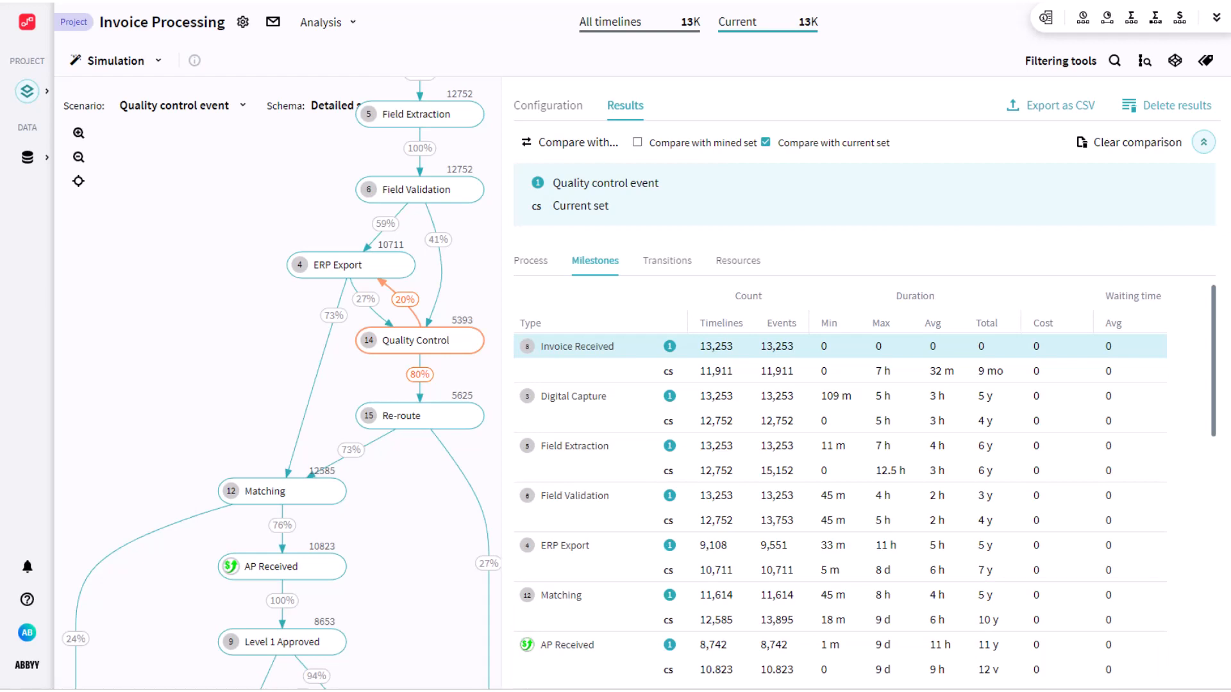
pyautogui.scroll(-3, 729, 362)
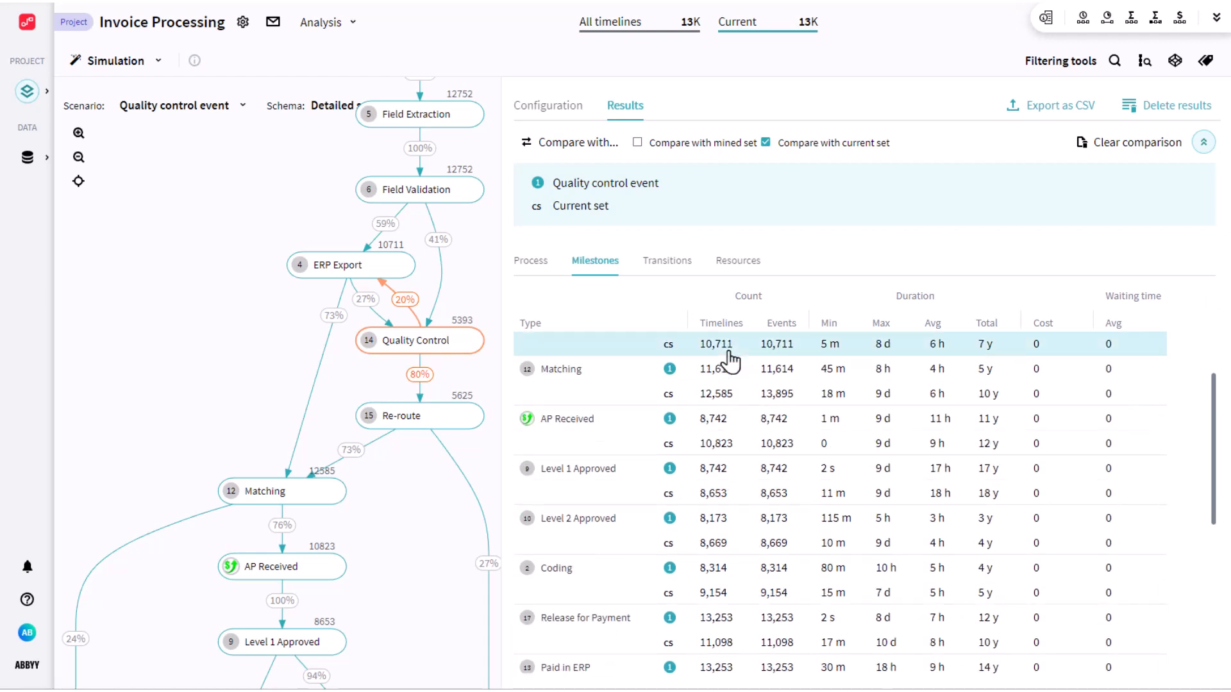
pyautogui.scroll(-3, 729, 362)
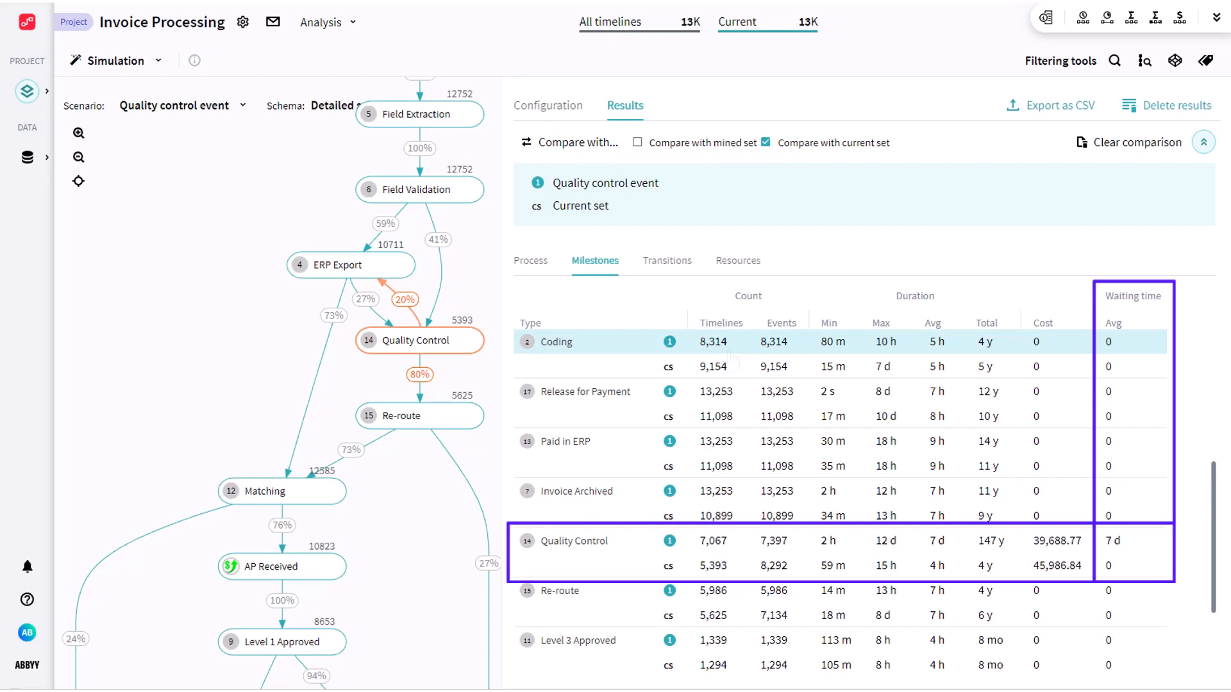
# - Review the compared transition results, including Quality Control to ERP Export and Re-route, and view the resource results
pyautogui.click(674, 263)
pyautogui.scroll(8, 691, 320)
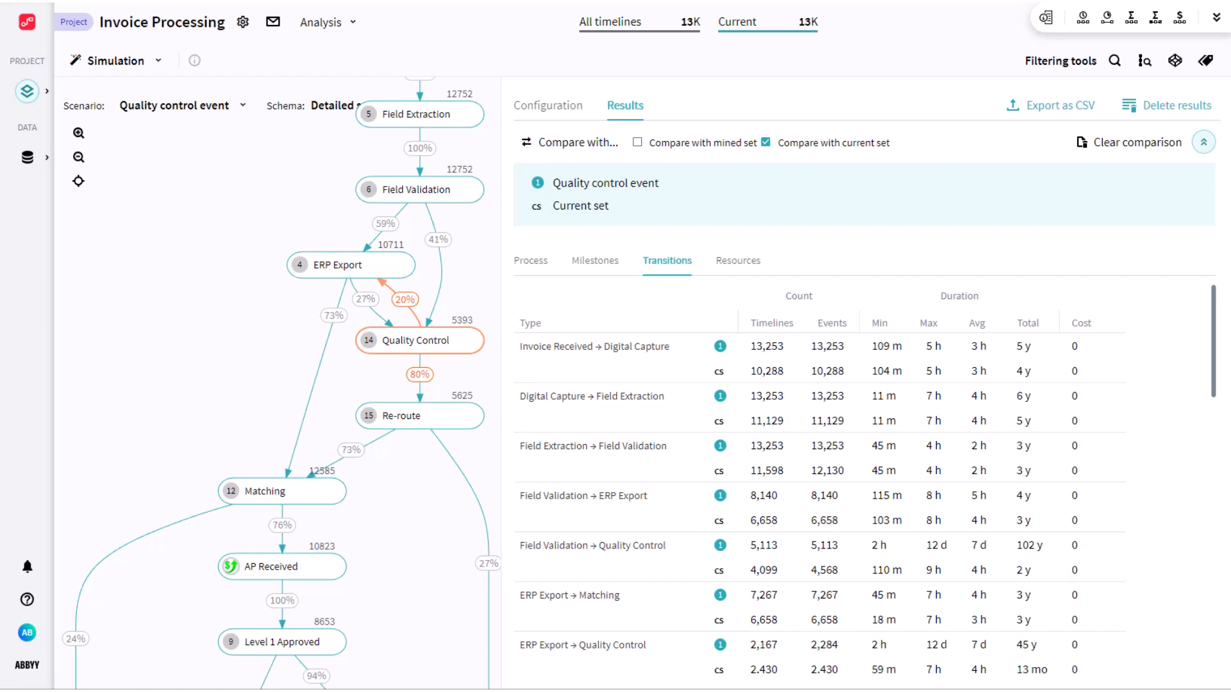
pyautogui.scroll(-2, 820, 506)
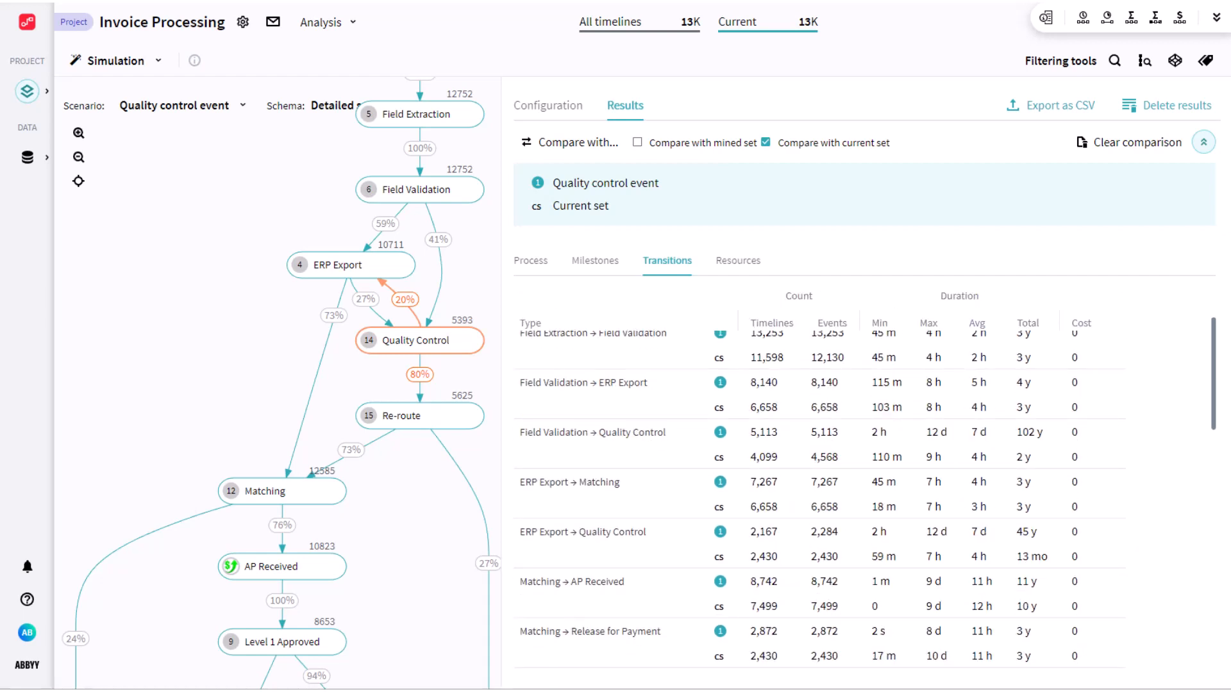
pyautogui.scroll(-2, 819, 500)
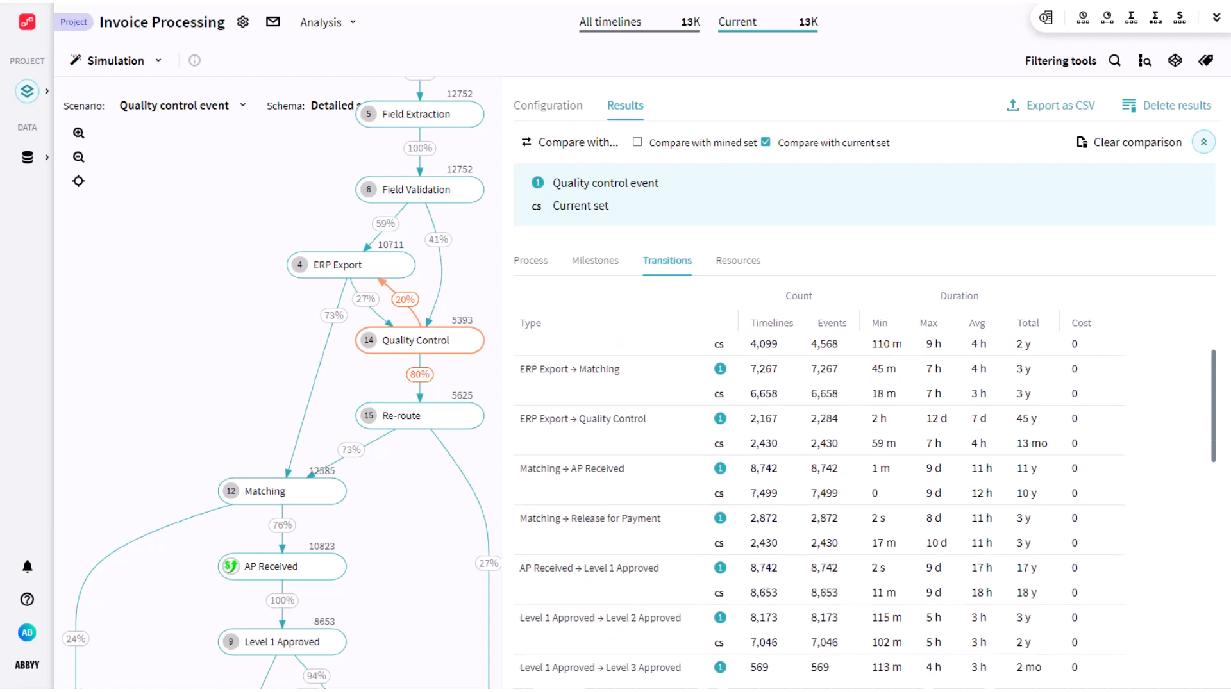
pyautogui.scroll(-10, 821, 500)
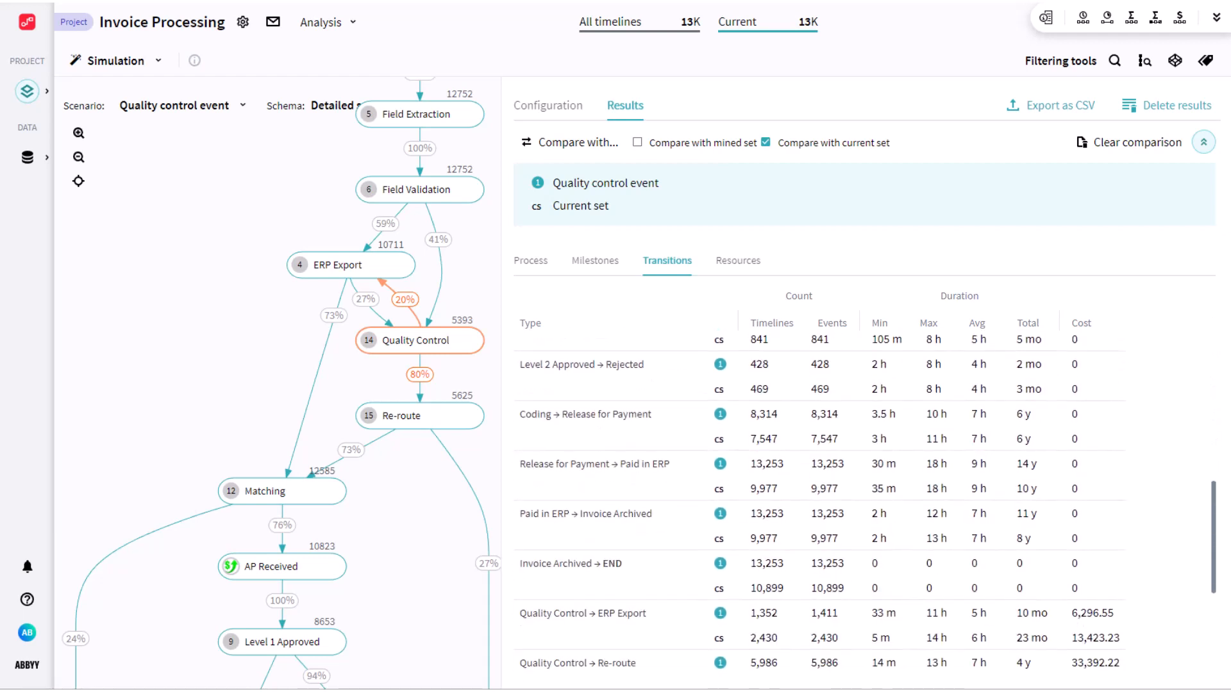
pyautogui.scroll(-4, 820, 500)
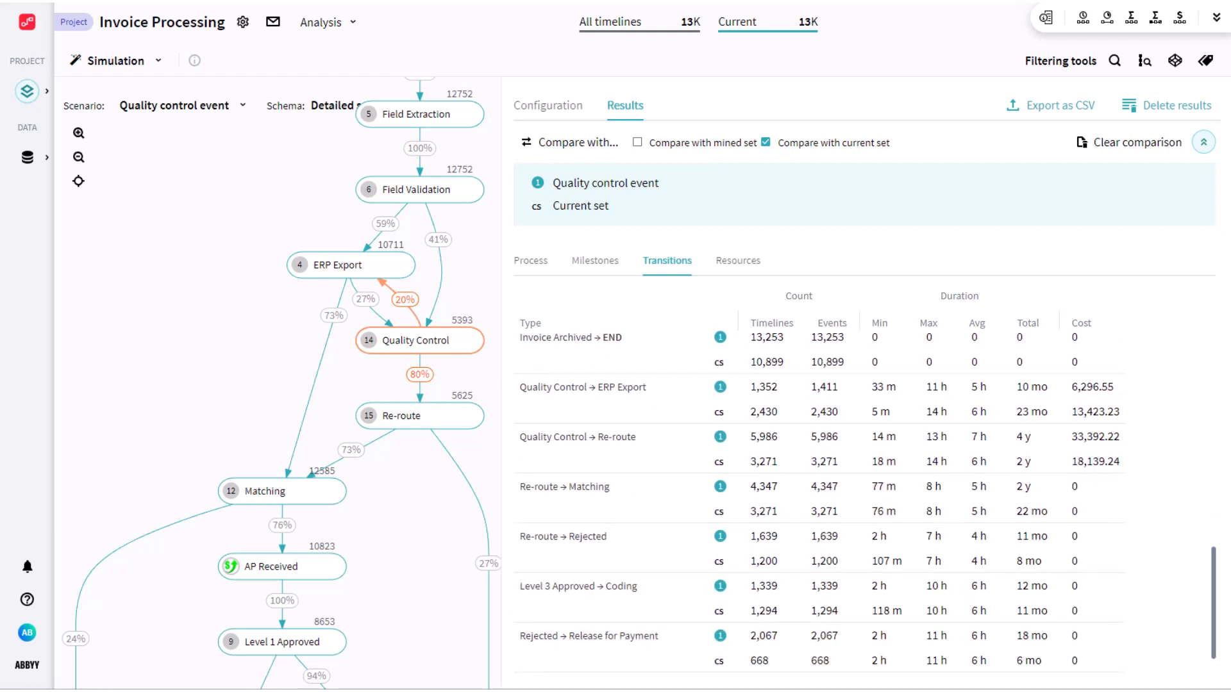
pyautogui.scroll(-1, 820, 500)
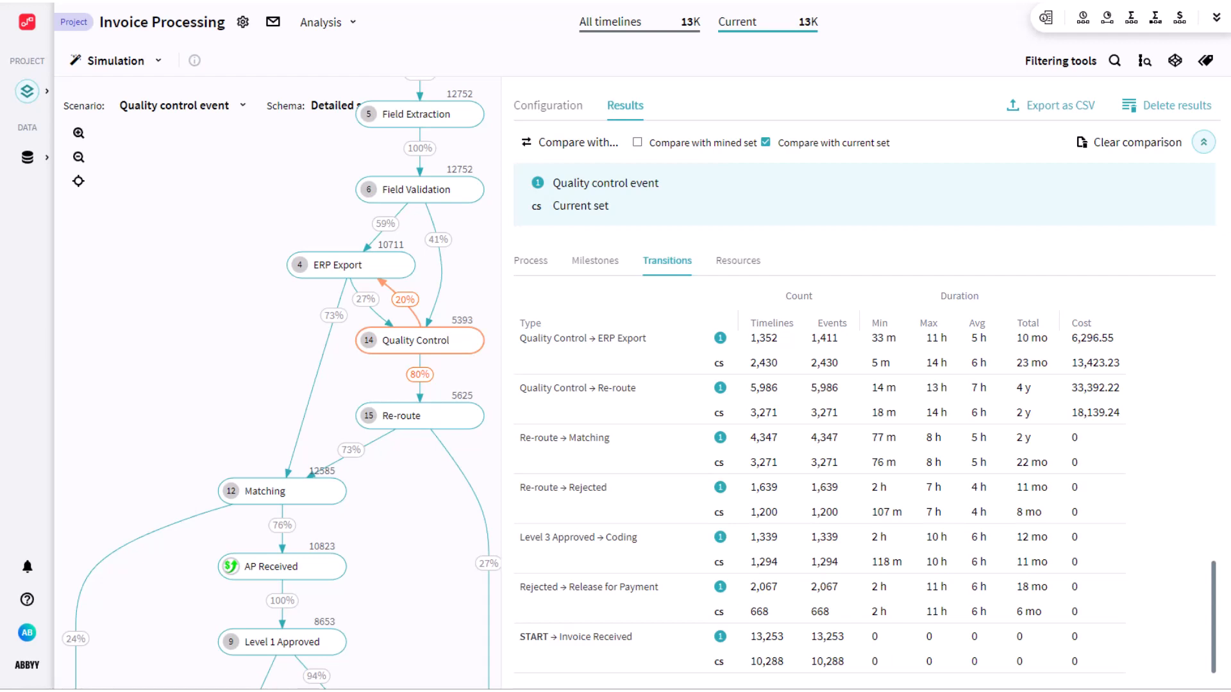
pyautogui.scroll(15, 819, 503)
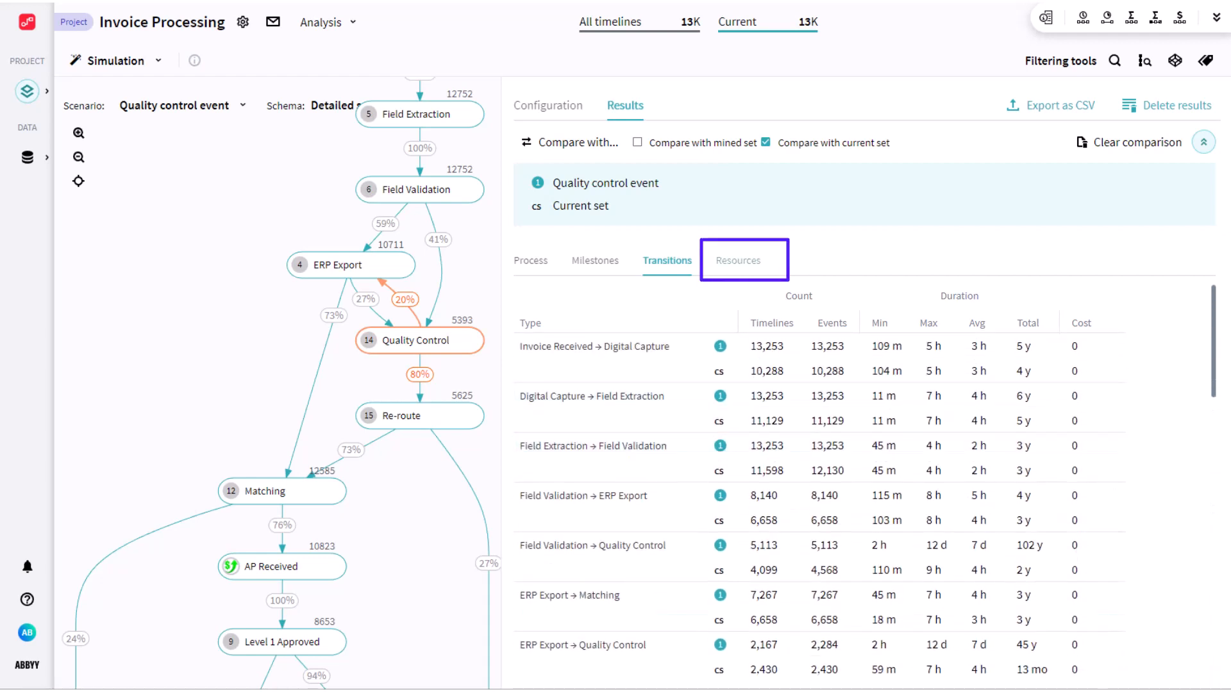
pyautogui.click(744, 262)
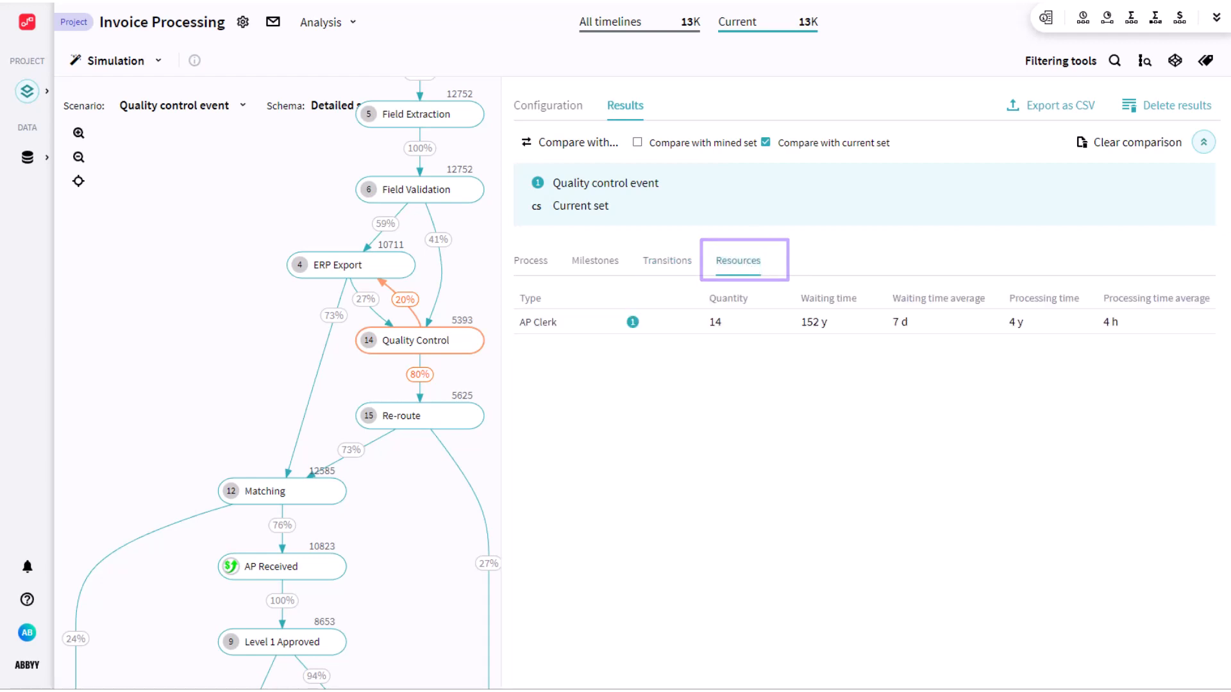